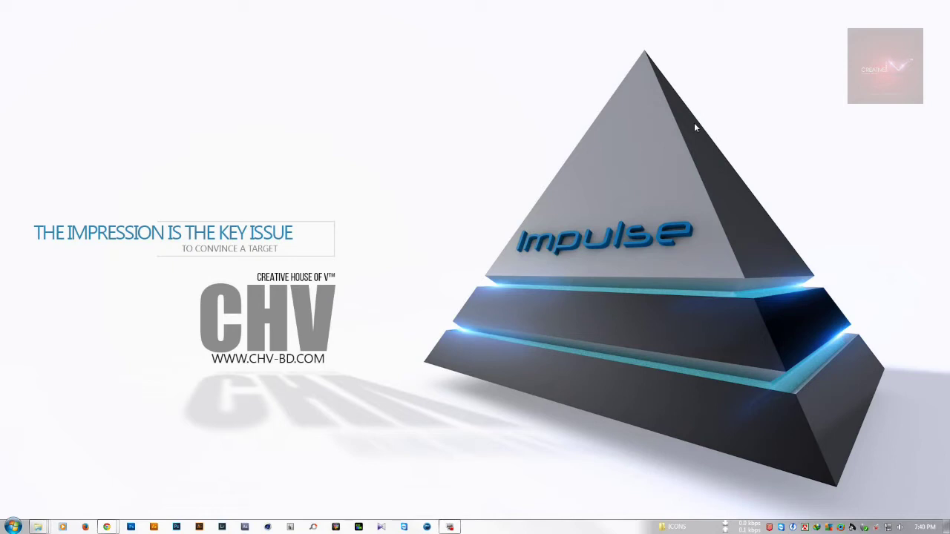
pyautogui.rightClick(369, 231)
pyautogui.click(392, 268)
pyautogui.rightClick(360, 275)
pyautogui.click(397, 317)
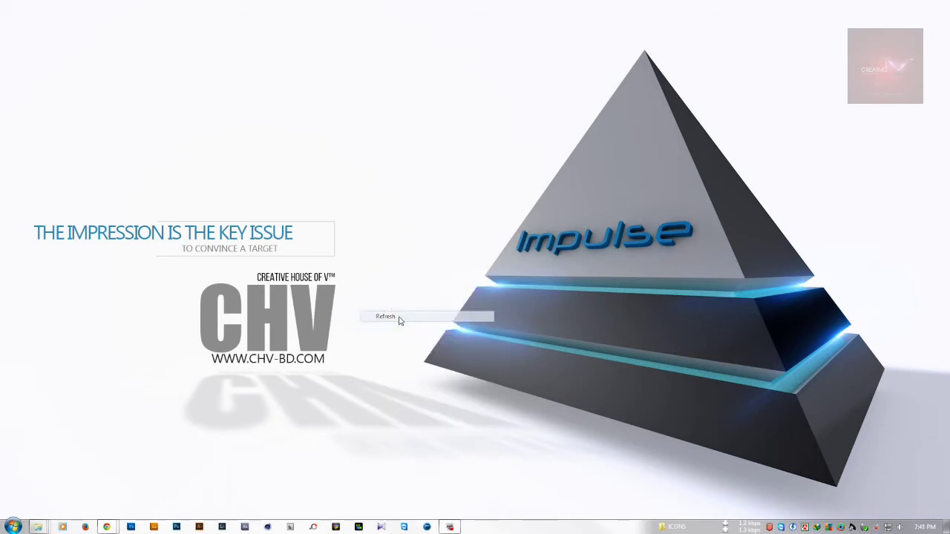
# Launch Photoshop CS5 and Lightroom 5
pyautogui.click(131, 527)
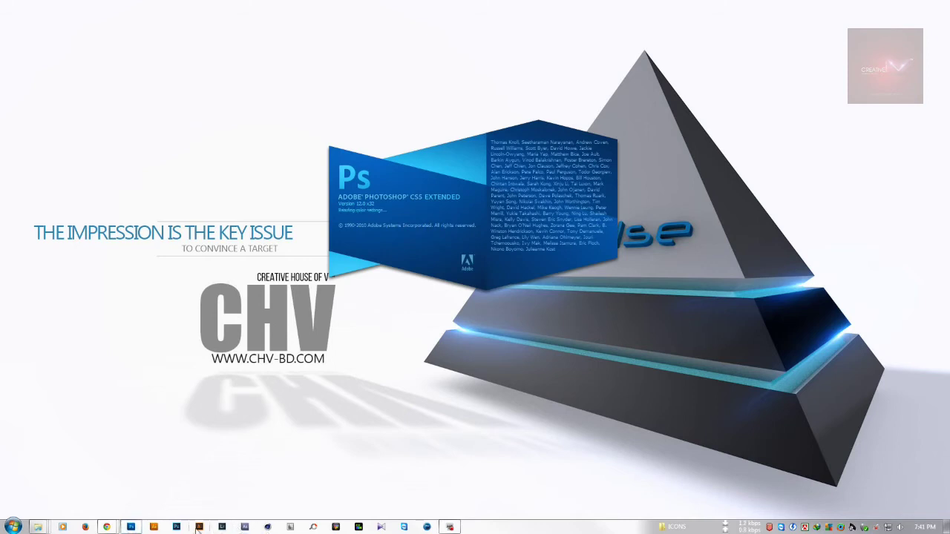
pyautogui.click(221, 527)
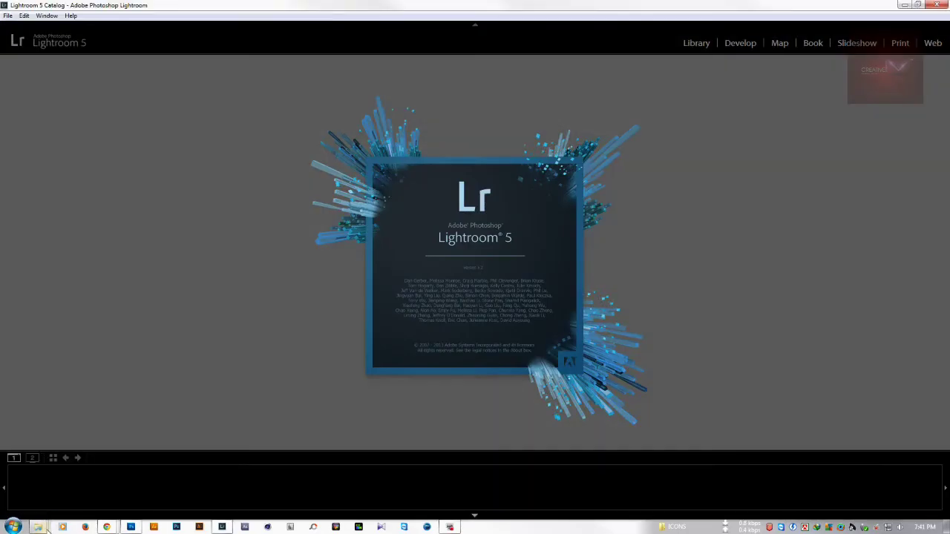
# Try to open the palm tree photo IMG_1488 from the Video Tutorial folder in Photoshop
pyautogui.moveTo(37, 527)
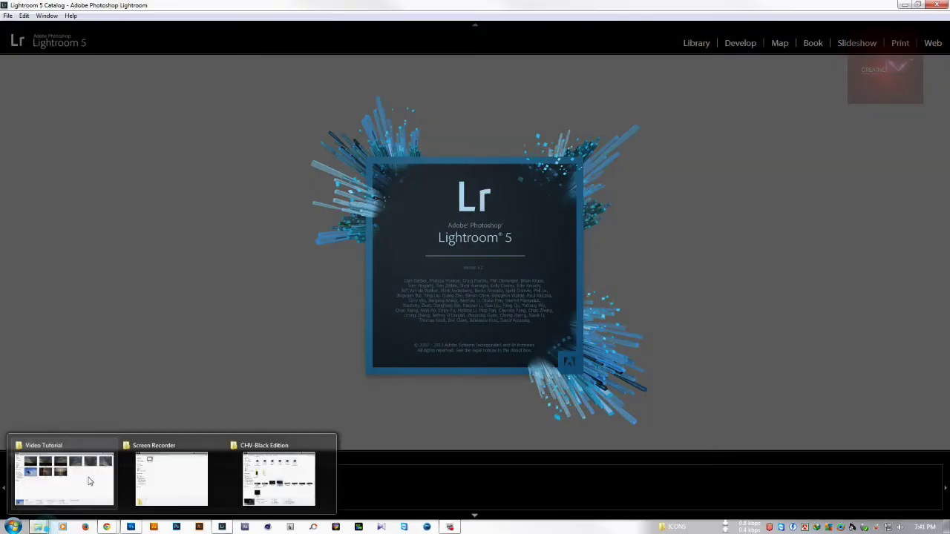
pyautogui.click(66, 479)
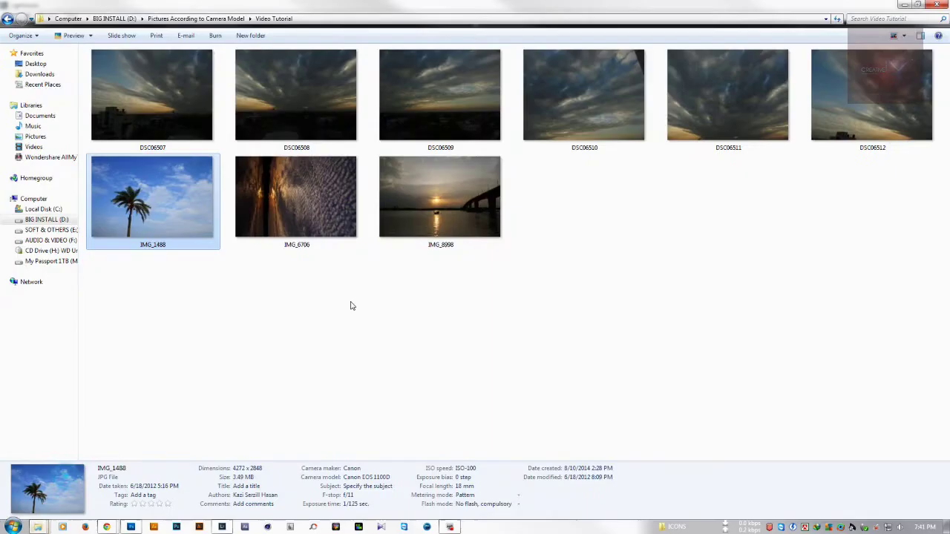
pyautogui.rightClick(166, 187)
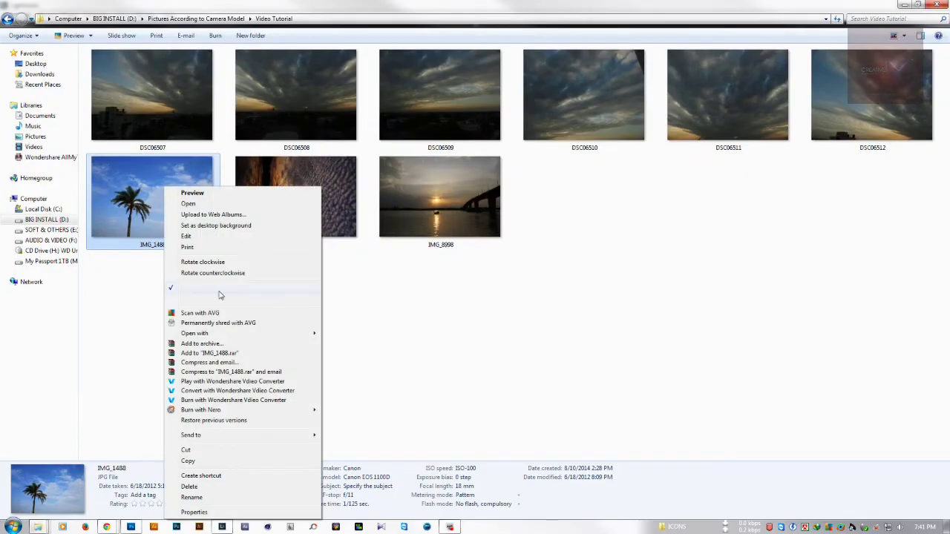
pyautogui.moveTo(221, 339)
pyautogui.click(363, 345)
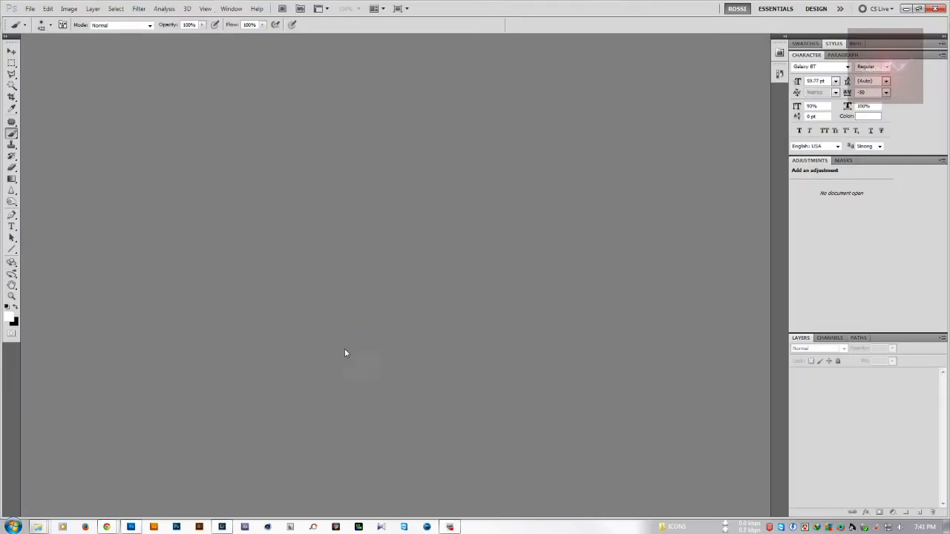
# Open the IMG_1488 palm tree photo in Photoshop from the Video Tutorial folder
pyautogui.moveTo(38, 527)
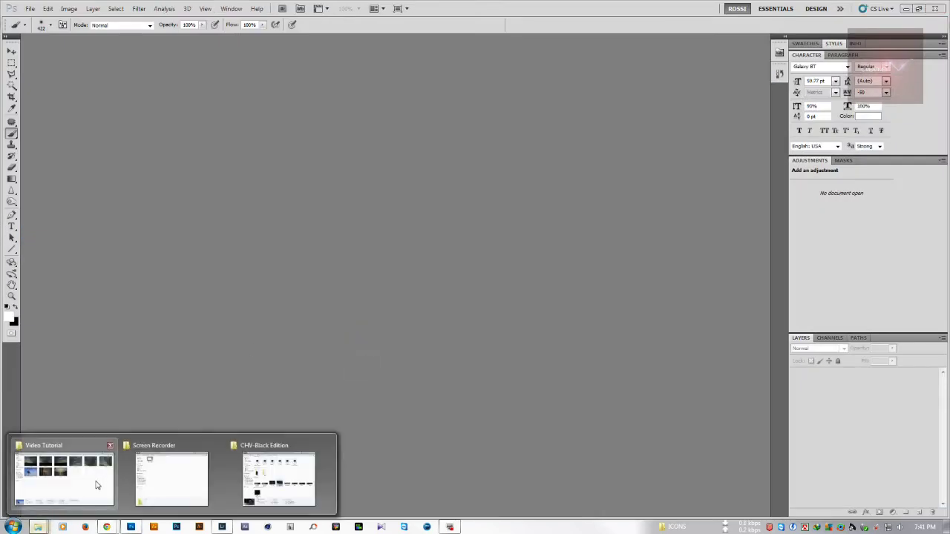
pyautogui.click(95, 485)
pyautogui.rightClick(148, 187)
pyautogui.moveTo(254, 335)
pyautogui.click(371, 339)
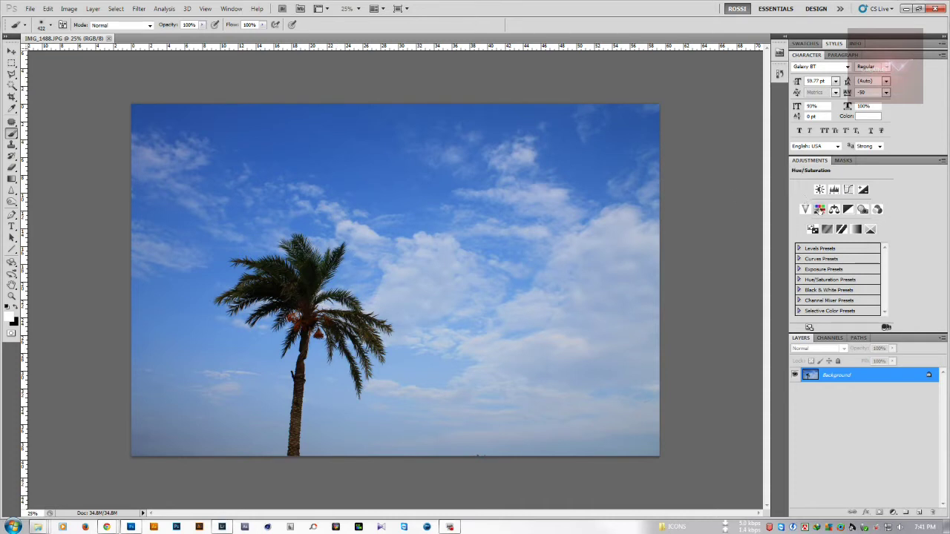
# Add a Hue/Saturation adjustment layer and lower the saturation of the Blues range
pyautogui.click(818, 211)
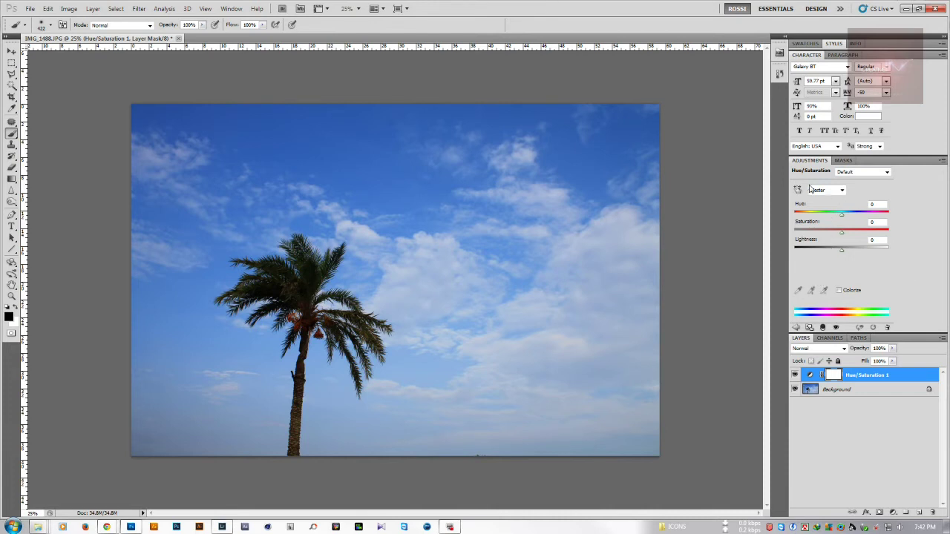
pyautogui.click(833, 191)
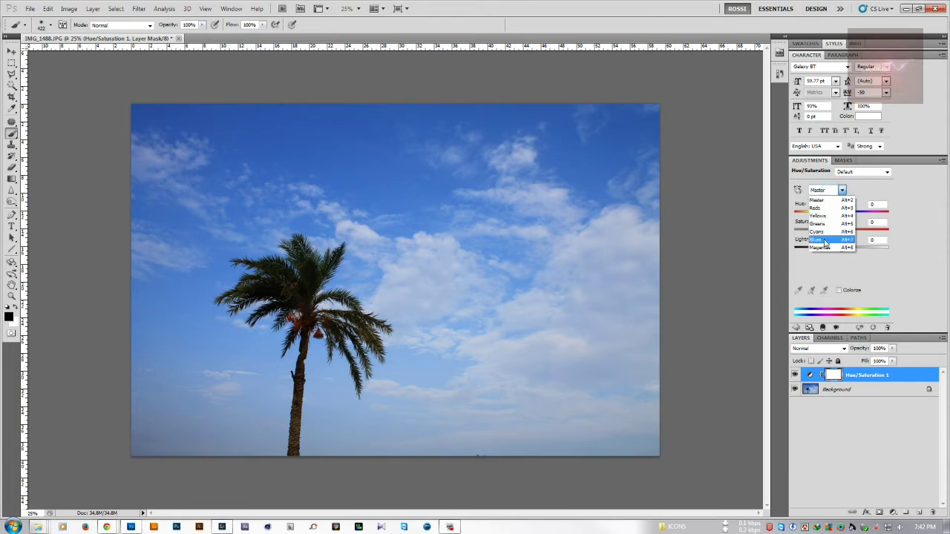
pyautogui.click(823, 241)
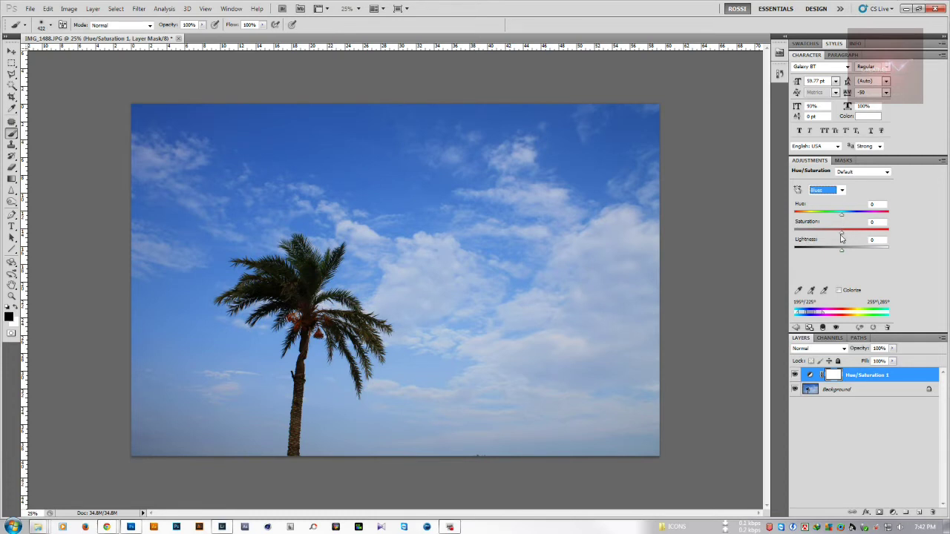
pyautogui.moveTo(842, 236)
pyautogui.mouseDown()
pyautogui.moveTo(827, 235)
pyautogui.moveTo(837, 218)
pyautogui.moveTo(842, 252)
pyautogui.moveTo(820, 255)
pyautogui.moveTo(835, 236)
pyautogui.mouseUp()
pyautogui.click(797, 328)
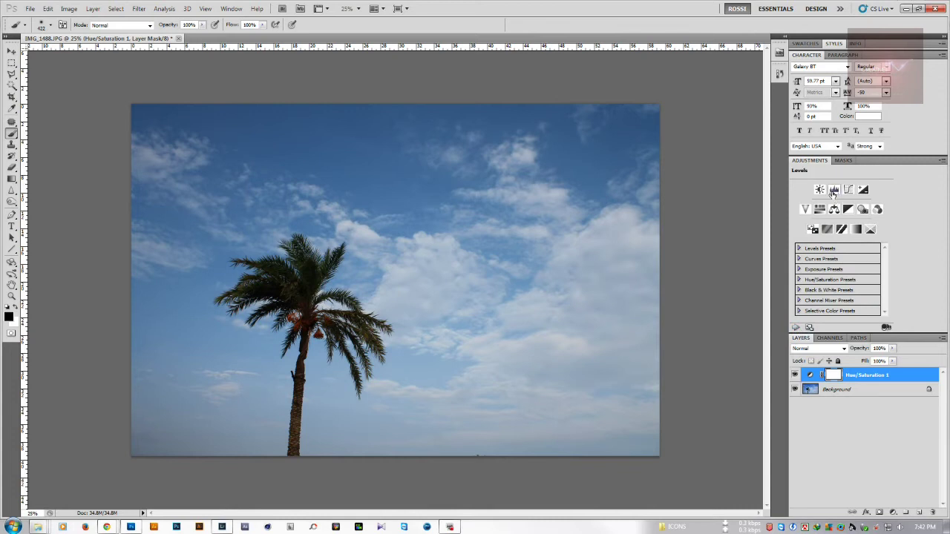
# Add a Levels adjustment layer and darken the RGB midtones to about 0.81
pyautogui.click(835, 192)
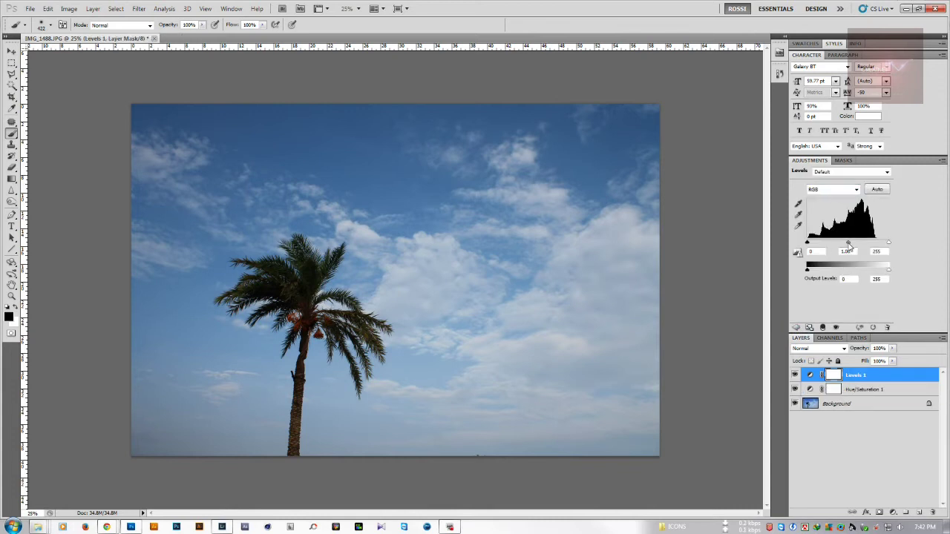
pyautogui.moveTo(849, 245); pyautogui.dragTo(855, 245)
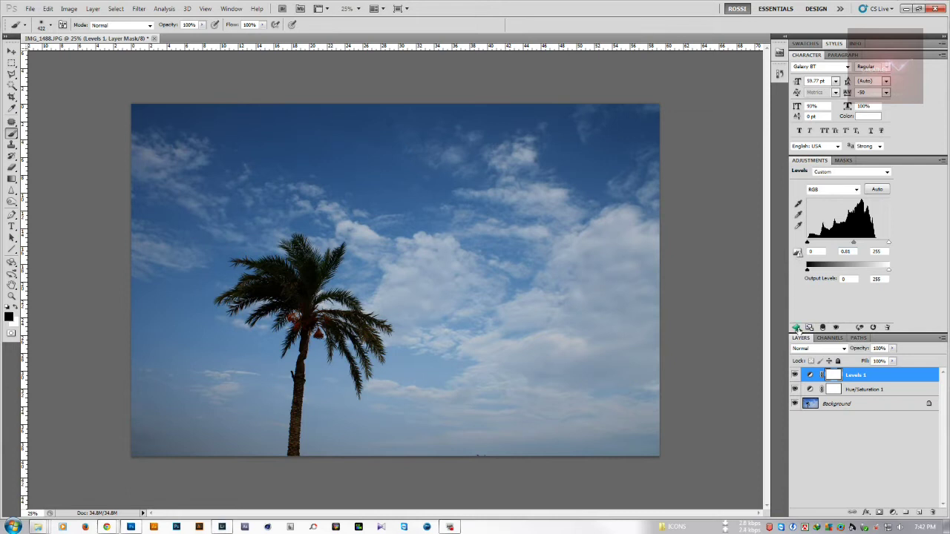
pyautogui.click(797, 328)
# Compare the photo before and after the Hue/Saturation and Levels adjustments by isolating the Background layer and restoring all layers
pyautogui.scroll(-3, 715, 392)
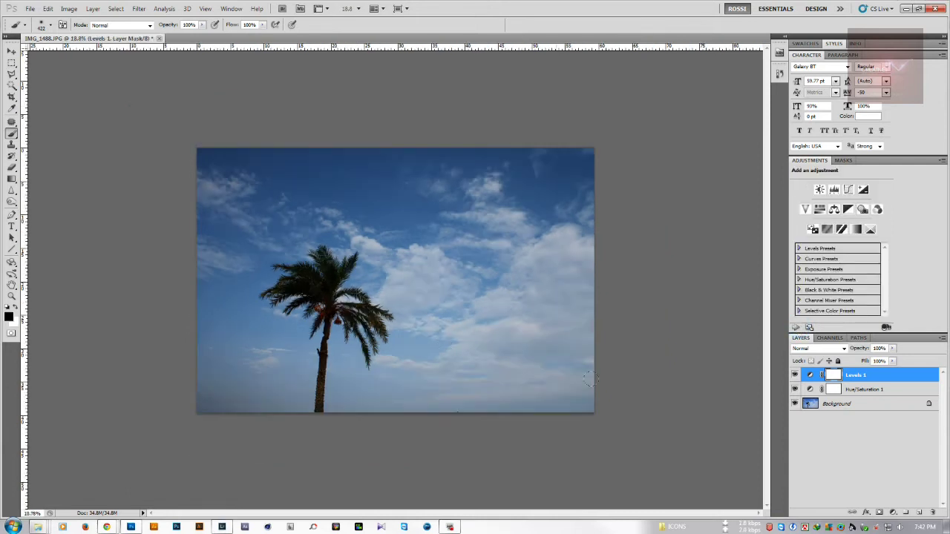
pyautogui.scroll(2, 650, 368)
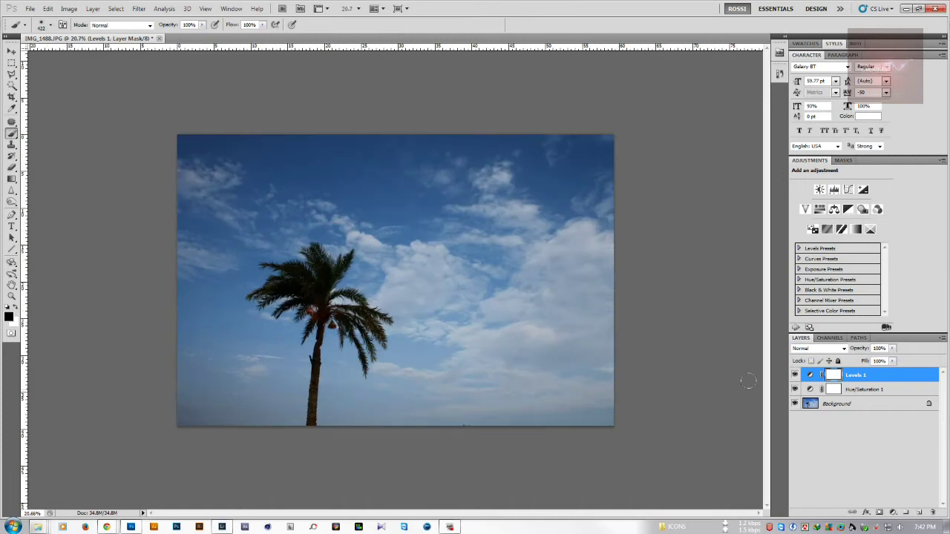
pyautogui.scroll(1, 159, 170)
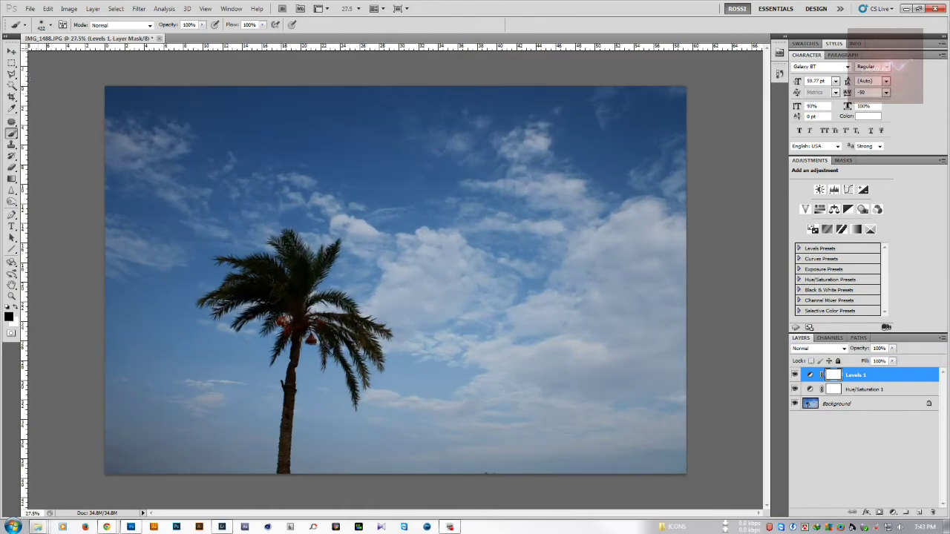
pyautogui.keyDown('alt'); pyautogui.click(795, 404); pyautogui.keyUp('alt')
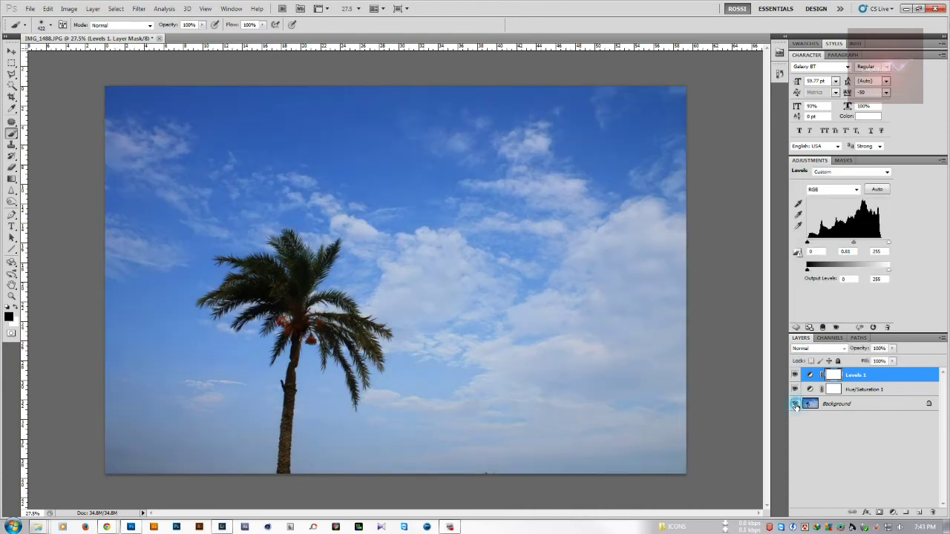
pyautogui.keyDown('alt'); pyautogui.click(795, 403); pyautogui.keyUp('alt')
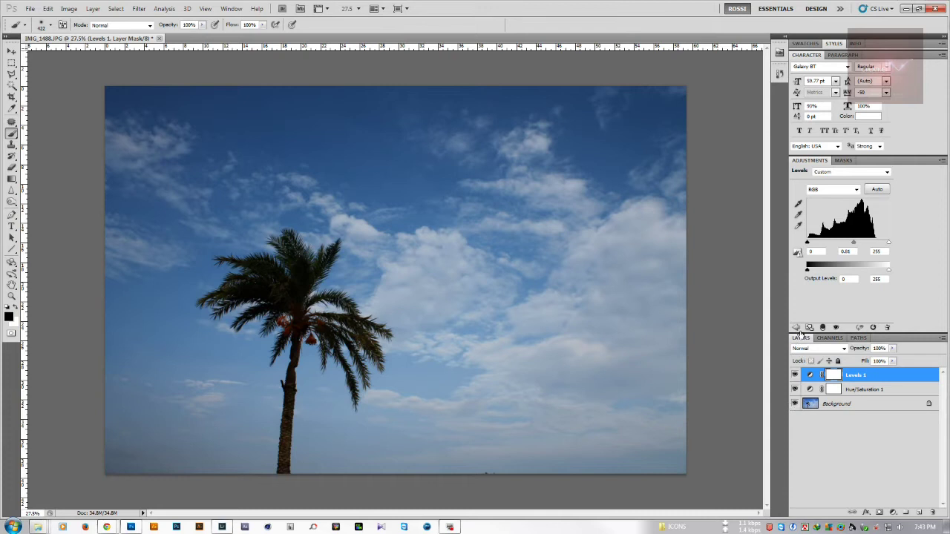
# Add a Curves adjustment layer above the Levels layer
pyautogui.click(796, 327)
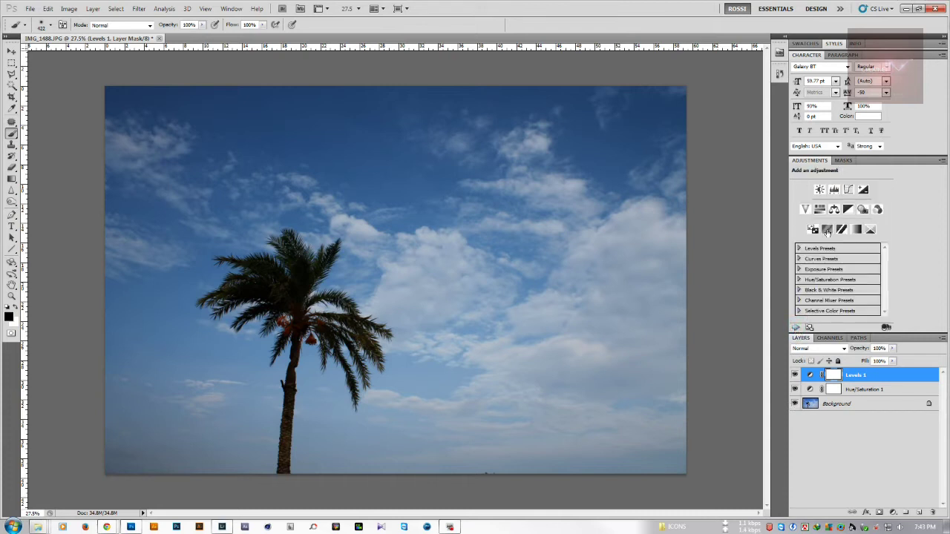
pyautogui.click(850, 191)
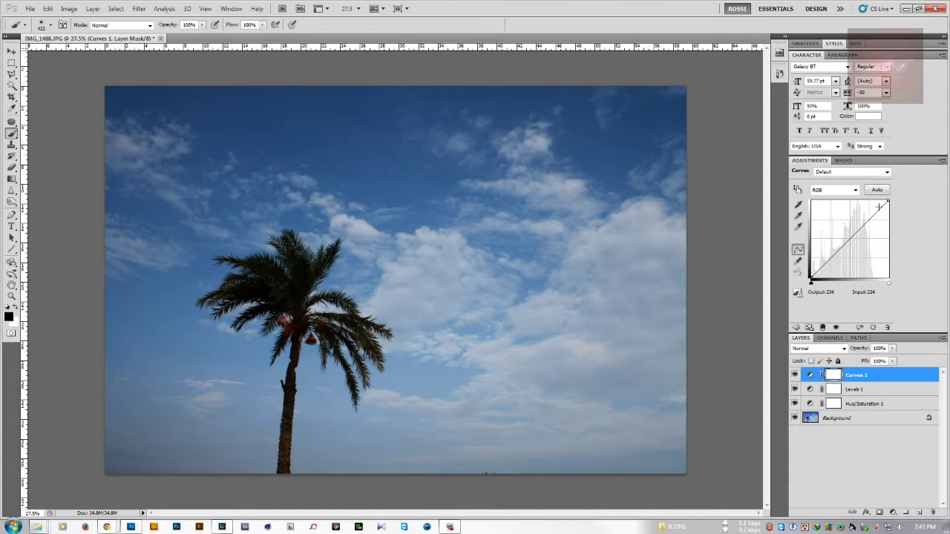
# Try brightening and darkening the photo with a midtone point on the RGB curve, and reset the curve
pyautogui.click(839, 235)
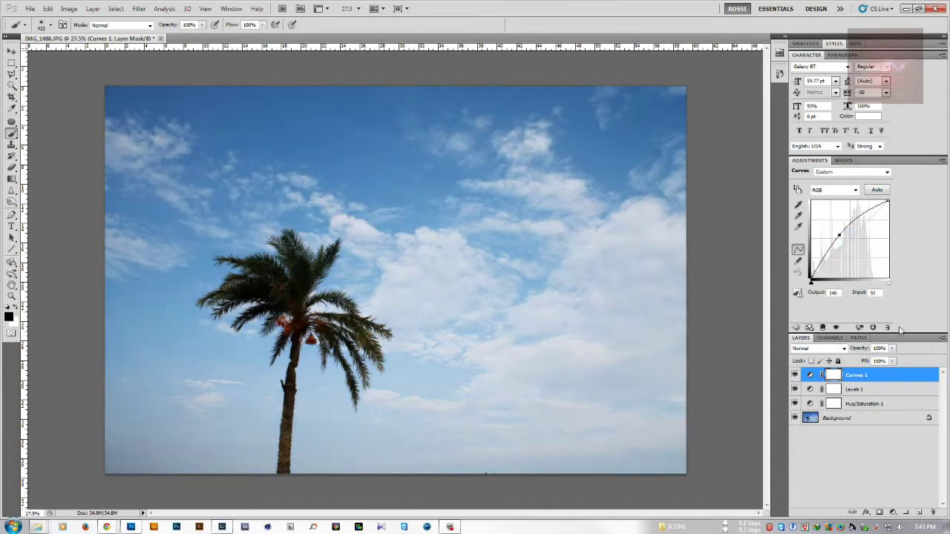
pyautogui.moveTo(839, 235); pyautogui.dragTo(853, 249)
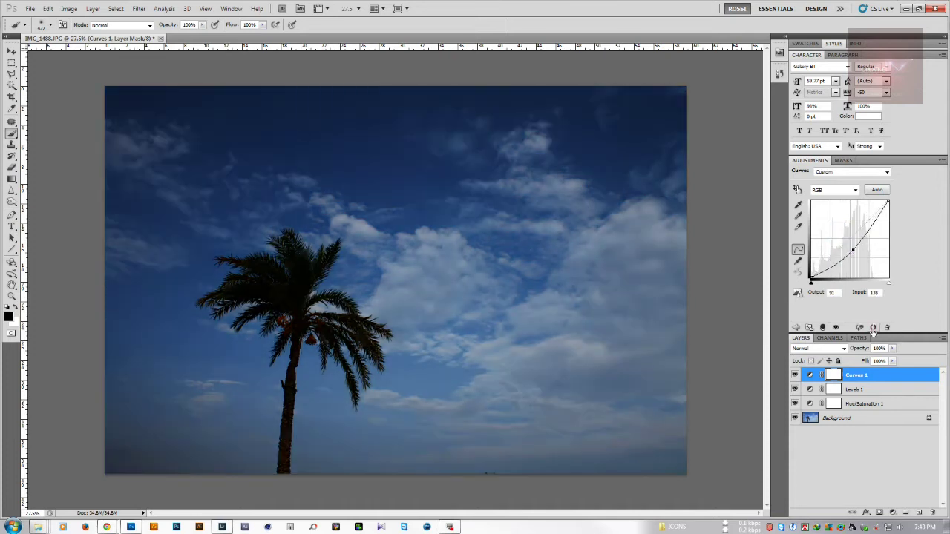
pyautogui.click(876, 327)
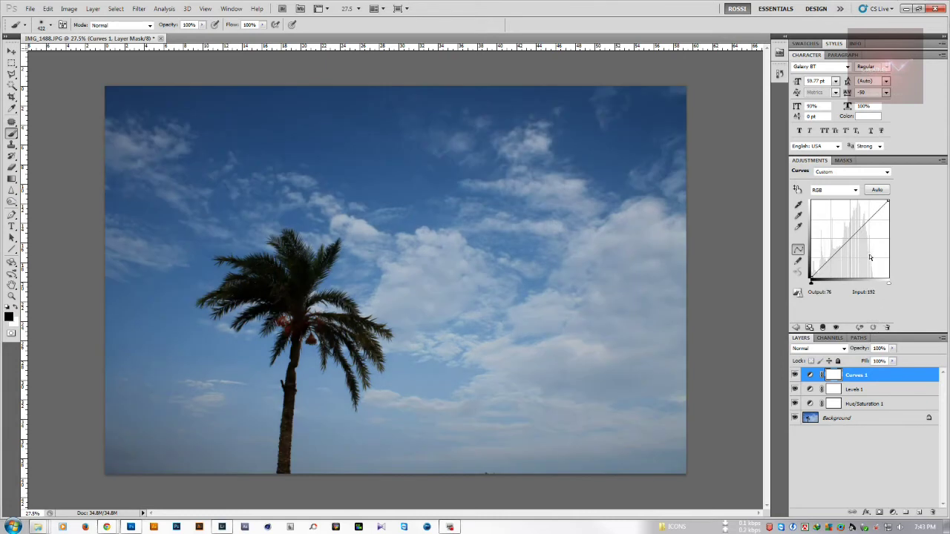
# Brighten the highlights by moving the RGB curve's white point to input 206, output 255
pyautogui.click(889, 201)
pyautogui.moveTo(888, 190); pyautogui.dragTo(875, 166)
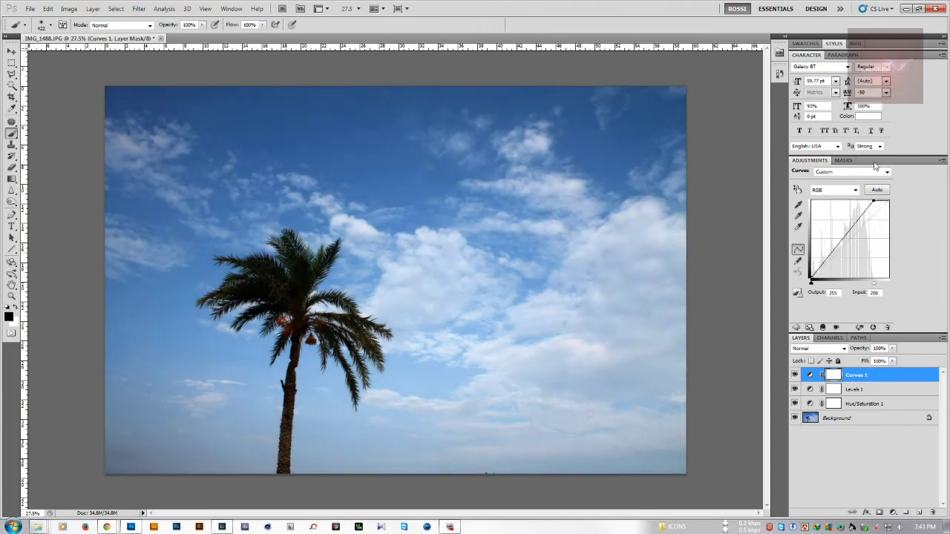
# Switch to the Move tool and compare the curves-adjusted photo with the original Background layer, restoring all adjustment layers
pyautogui.click(11, 51)
pyautogui.scroll(-6, 361, 361)
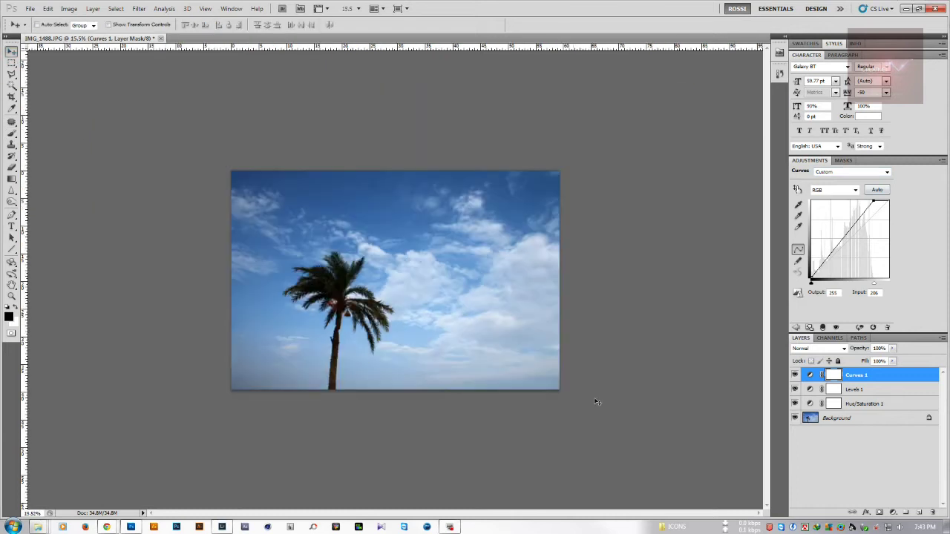
pyautogui.scroll(4, 600, 399)
pyautogui.keyDown('alt'); pyautogui.click(795, 419); pyautogui.keyUp('alt')
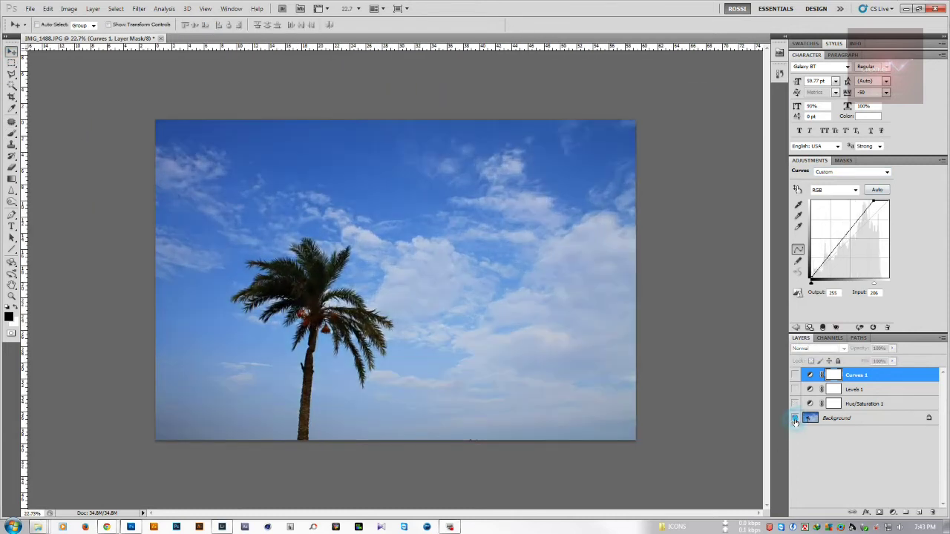
pyautogui.keyDown('alt'); pyautogui.click(795, 418); pyautogui.keyUp('alt')
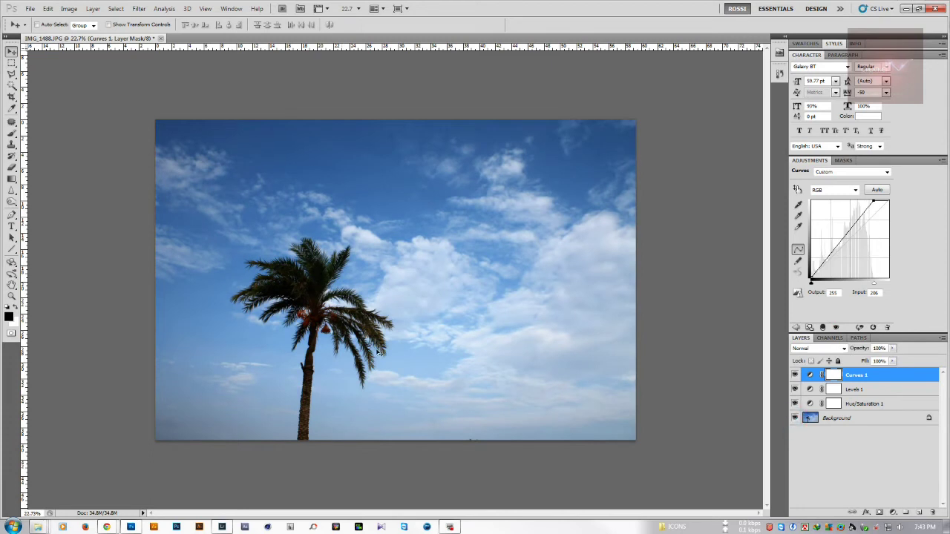
pyautogui.scroll(-3, 468, 367)
pyautogui.scroll(4, 466, 372)
pyautogui.scroll(2, 428, 389)
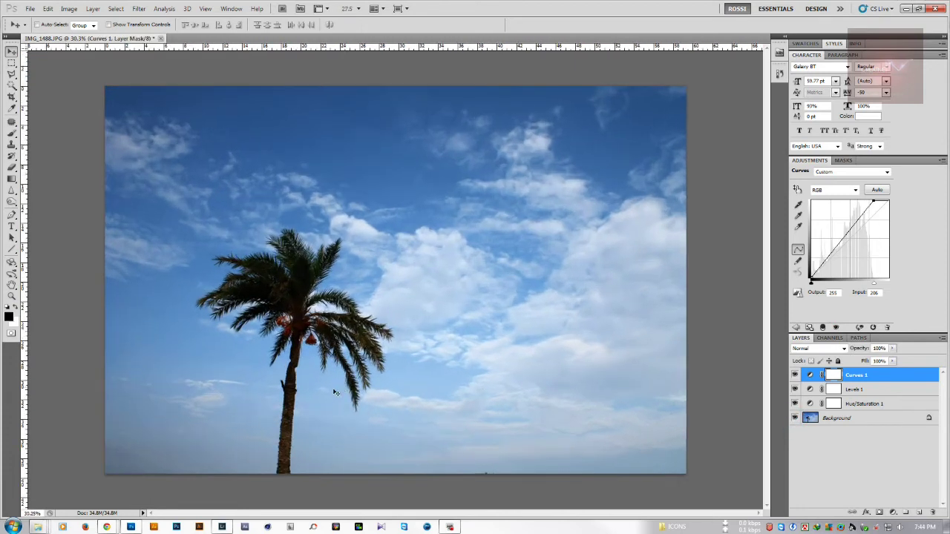
pyautogui.scroll(-2, 371, 359)
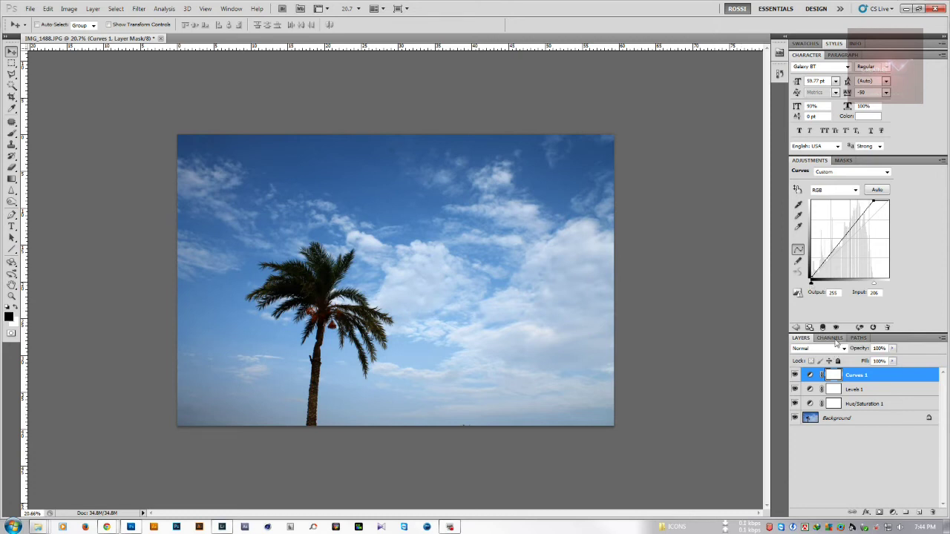
# Darken the midtones of the existing Levels layer to 0.70
pyautogui.click(876, 405)
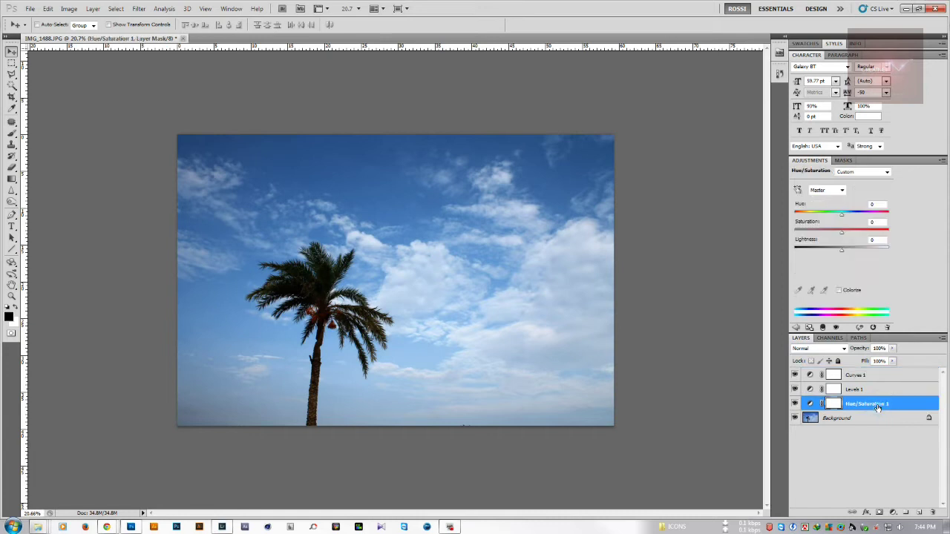
pyautogui.click(867, 389)
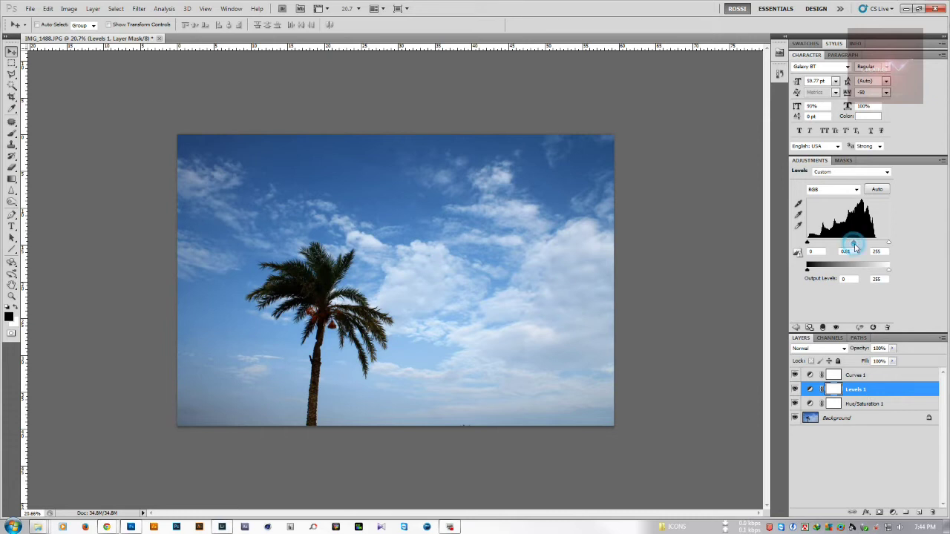
pyautogui.moveTo(854, 244); pyautogui.dragTo(857, 247)
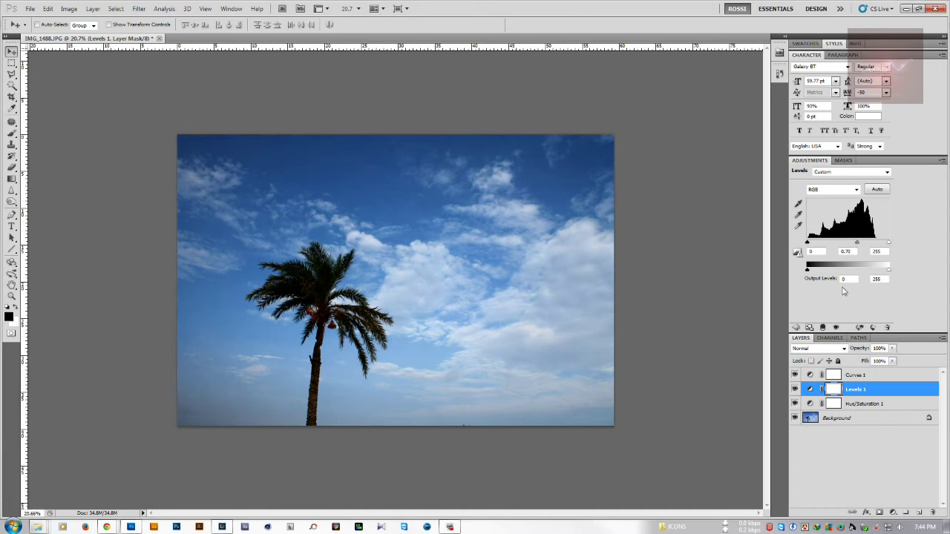
# Move the white point of the existing Curves layer to input 198, output 255
pyautogui.click(856, 375)
pyautogui.moveTo(874, 200); pyautogui.dragTo(872, 194)
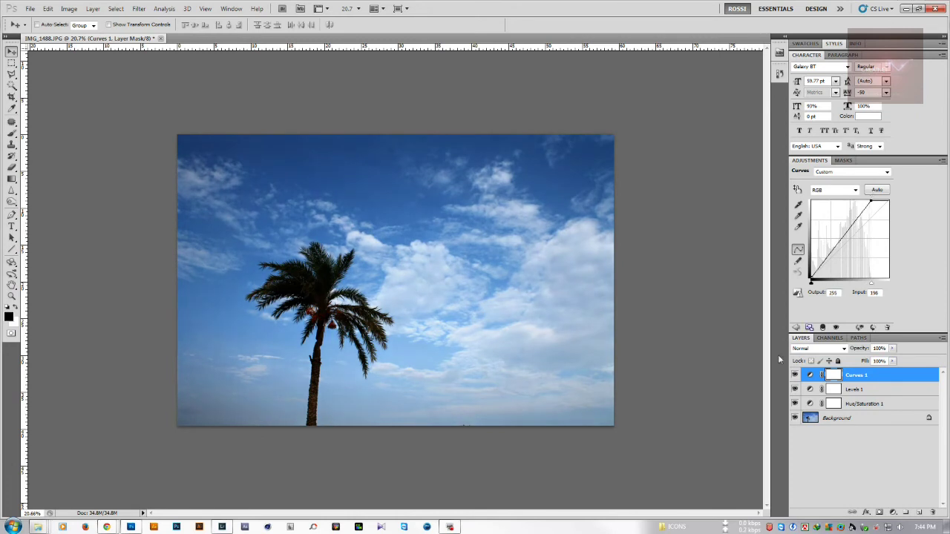
# Add a Vibrance adjustment layer above the Curves layer and set its vibrance to +11
pyautogui.scroll(-3, 79, 256)
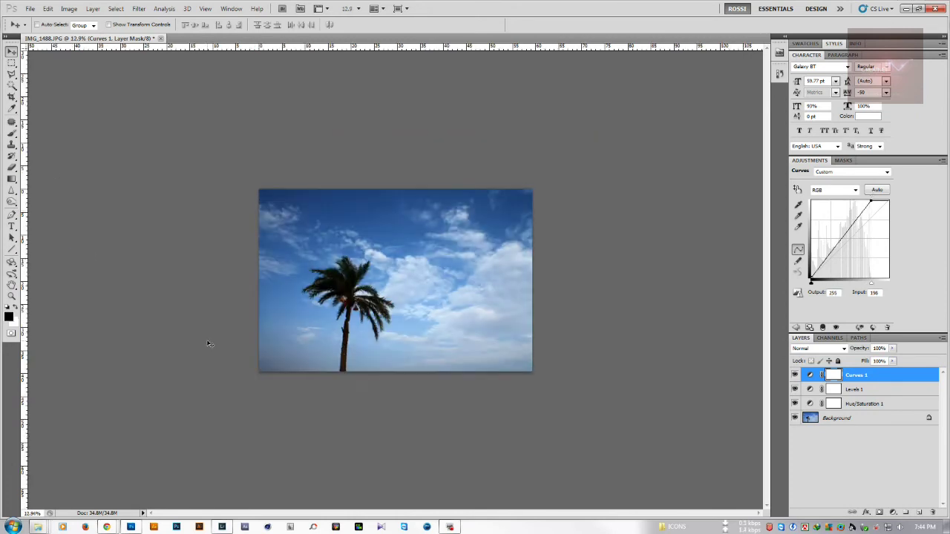
pyautogui.scroll(4, 209, 344)
pyautogui.scroll(2, 208, 344)
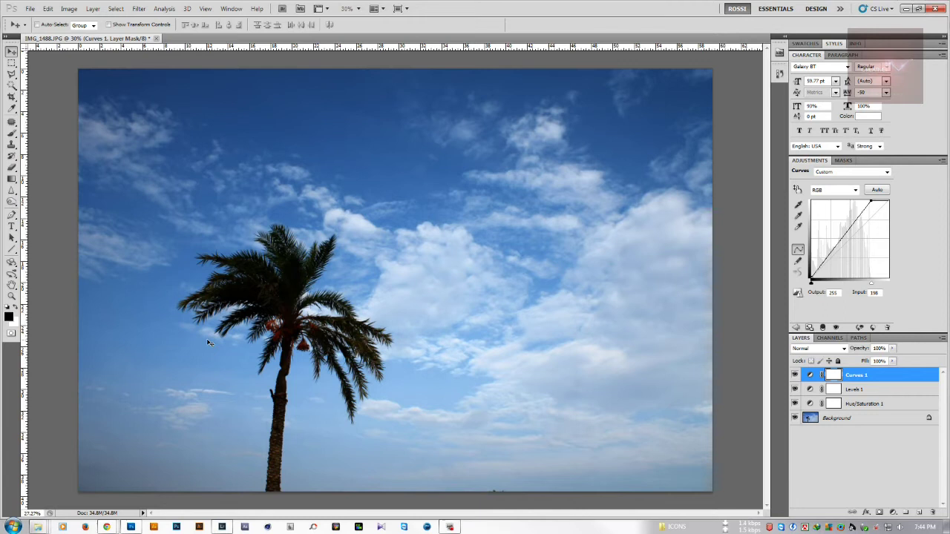
pyautogui.scroll(-2, 208, 344)
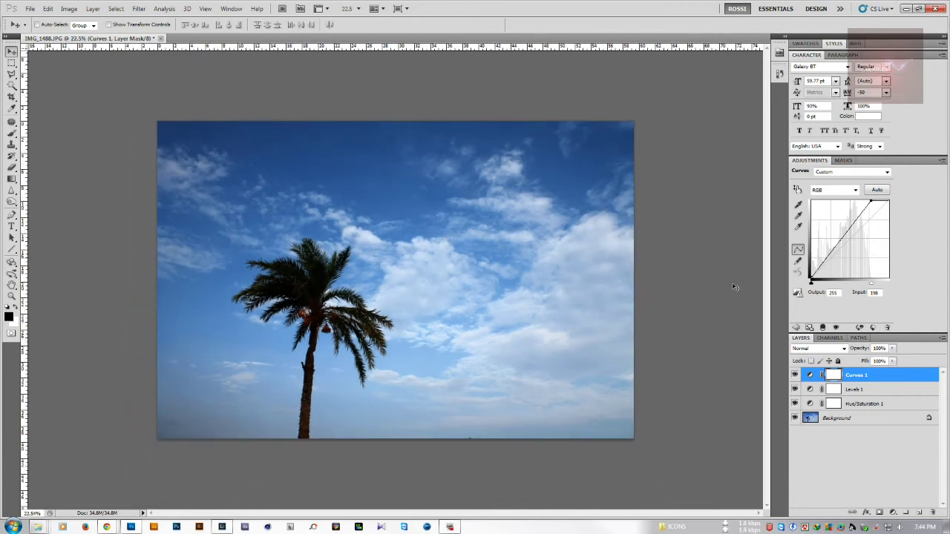
pyautogui.click(796, 328)
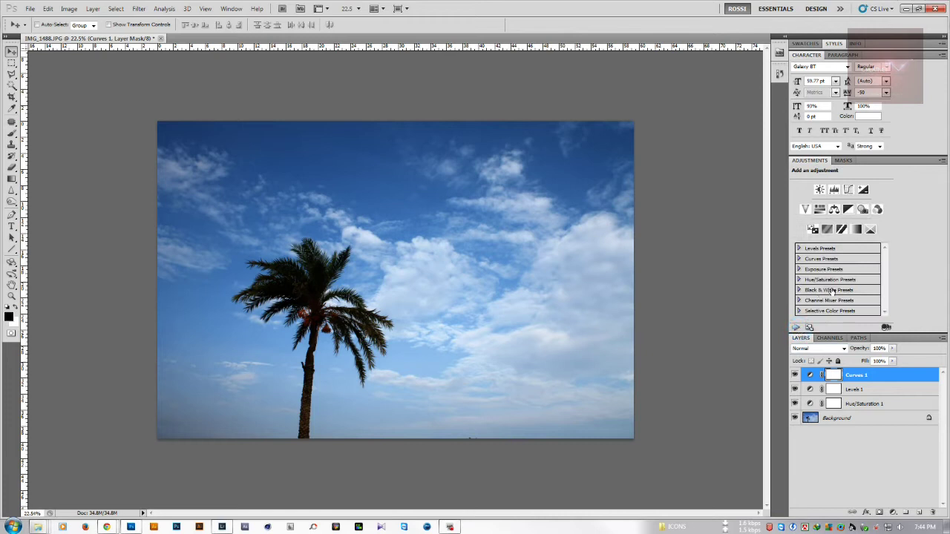
pyautogui.click(806, 210)
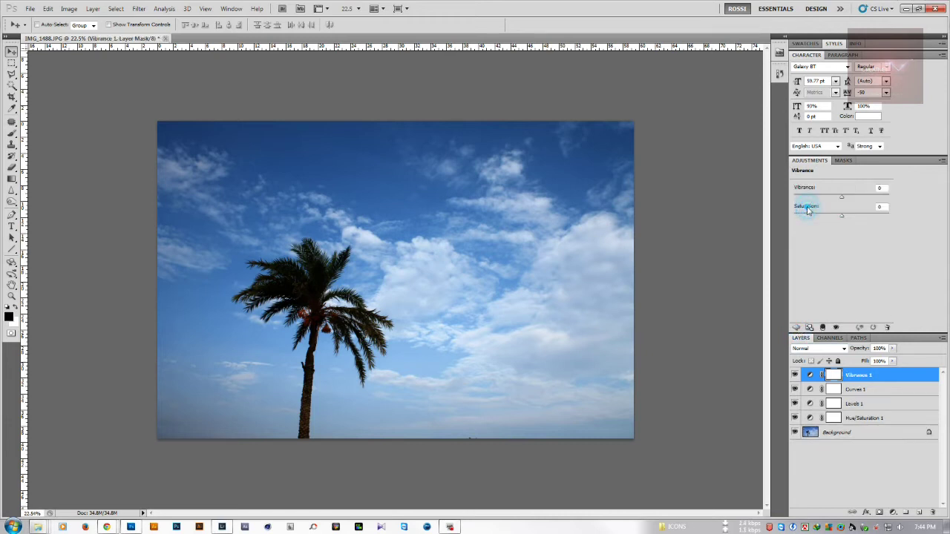
pyautogui.moveTo(841, 197)
pyautogui.mouseDown()
pyautogui.moveTo(851, 197)
pyautogui.moveTo(833, 198)
pyautogui.moveTo(851, 198)
pyautogui.moveTo(841, 197)
pyautogui.mouseUp()
pyautogui.moveTo(845, 197); pyautogui.dragTo(848, 197)
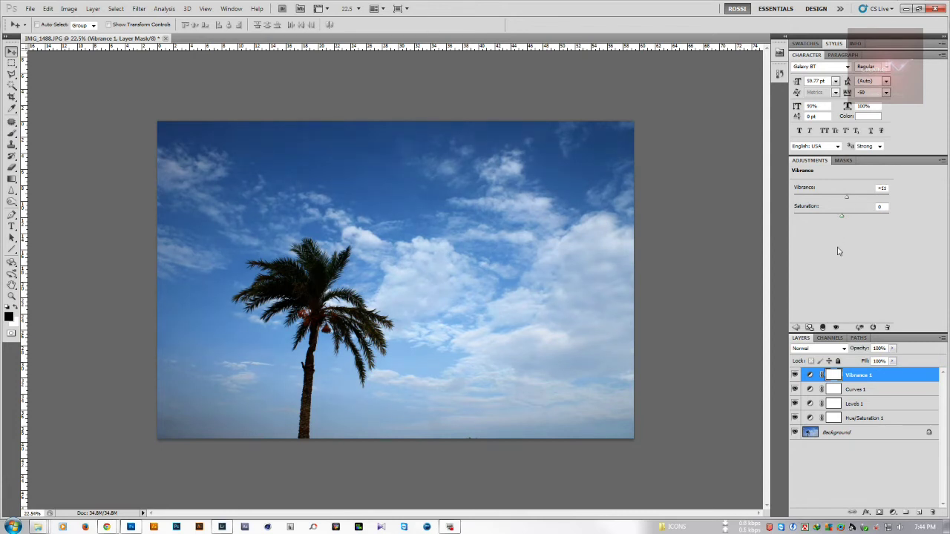
# Compare the vibrance-adjusted photo with the original Background layer twice, restoring all adjustment layers
pyautogui.keyDown('alt'); pyautogui.click(794, 433); pyautogui.keyUp('alt')
pyautogui.keyDown('alt'); pyautogui.click(795, 434); pyautogui.keyUp('alt')
pyautogui.keyDown('alt'); pyautogui.click(794, 434); pyautogui.keyUp('alt')
pyautogui.keyDown('alt'); pyautogui.click(794, 433); pyautogui.keyUp('alt')
pyautogui.scroll(-3, 345, 373)
pyautogui.scroll(2, 334, 378)
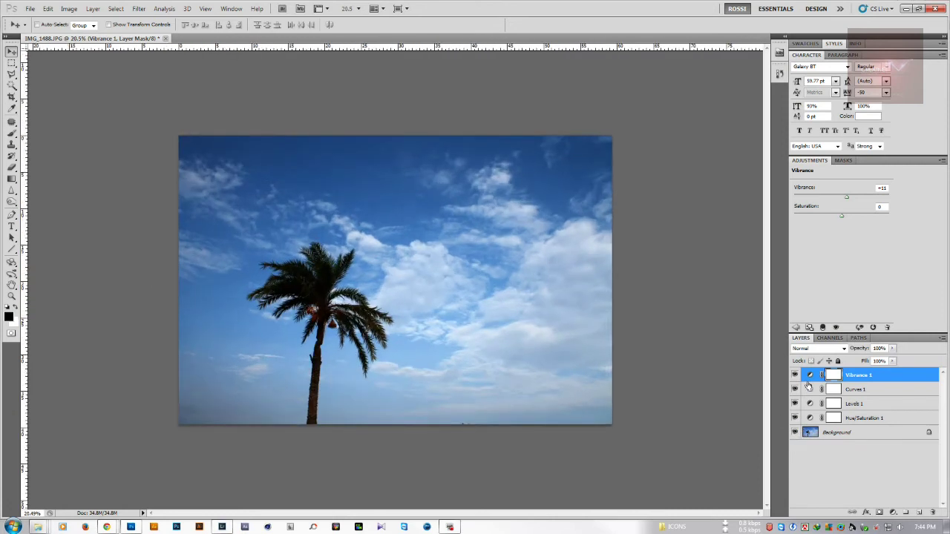
# Save a copy of the photo to the Desktop as IMG_1488.jpg in JPEG format at quality 12
pyautogui.click(30, 8)
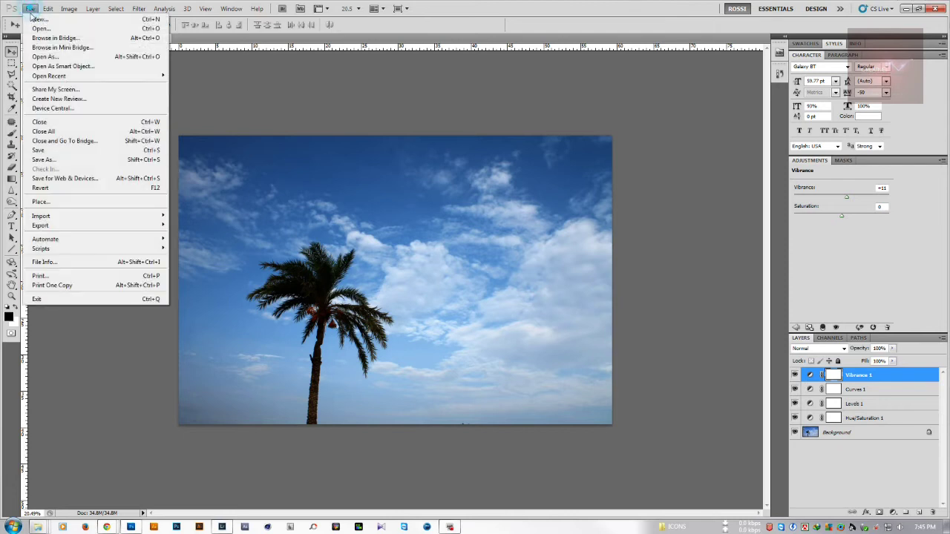
pyautogui.click(79, 158)
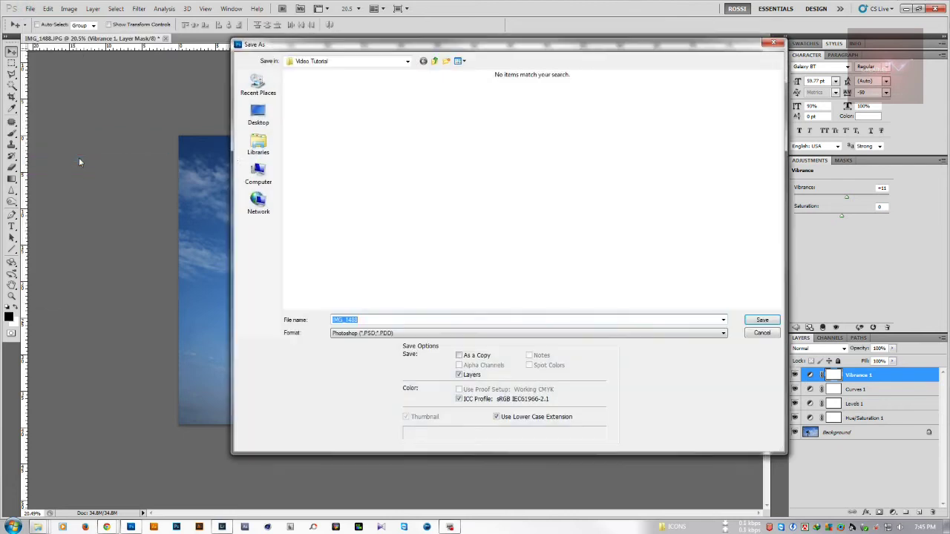
pyautogui.click(258, 111)
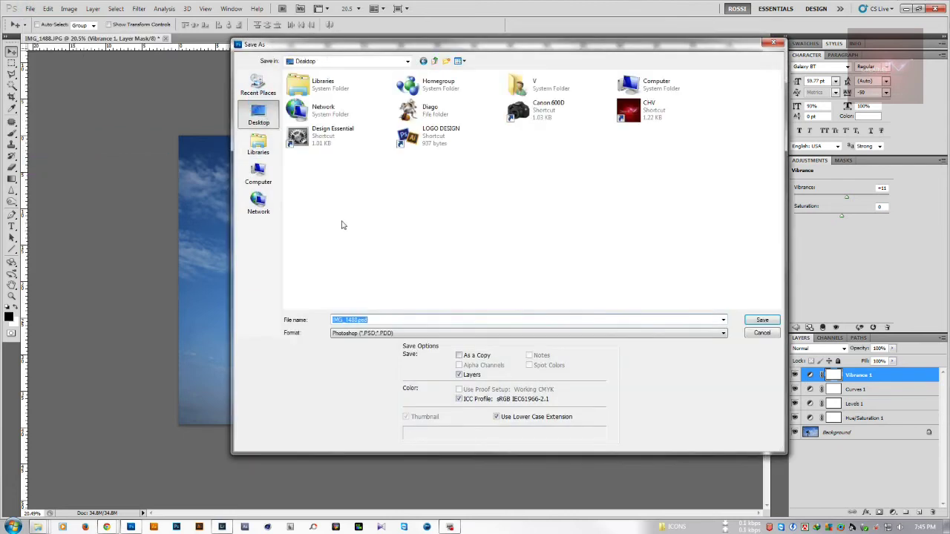
pyautogui.click(364, 334)
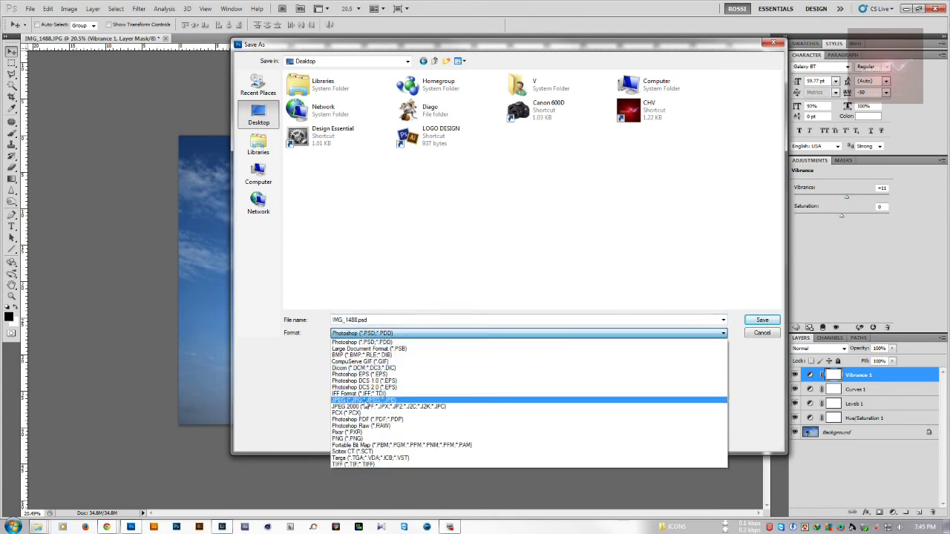
pyautogui.click(365, 401)
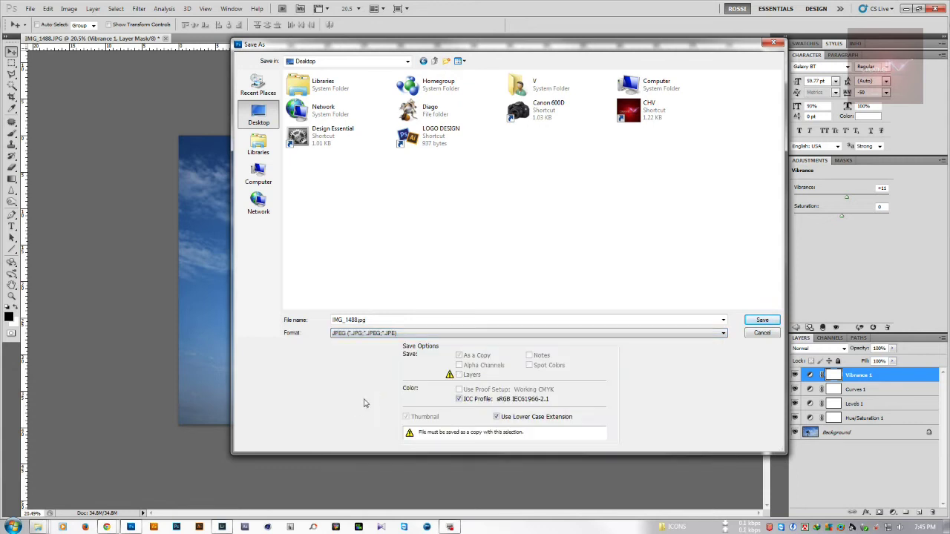
pyautogui.click(762, 320)
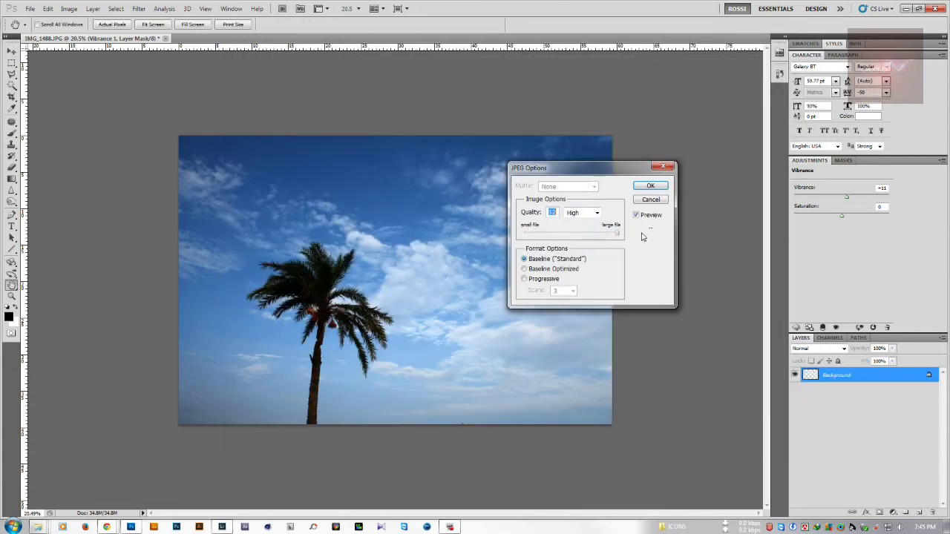
pyautogui.click(650, 187)
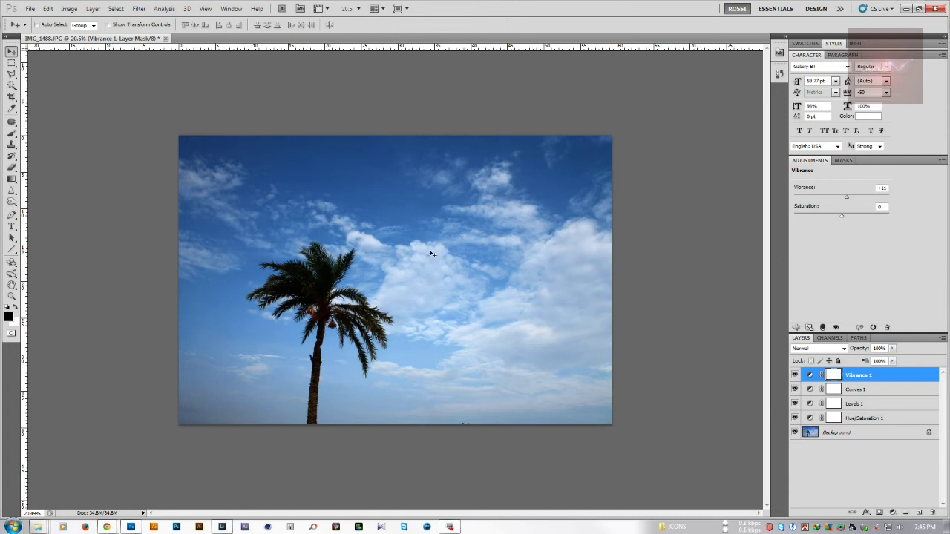
# Minimise all open windows and show the desktop icons
pyautogui.scroll(-3, 659, 414)
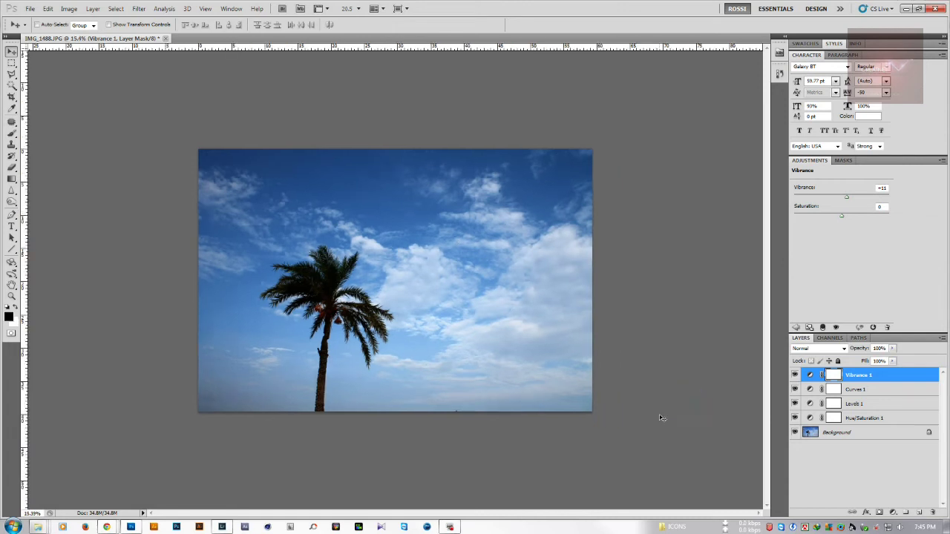
pyautogui.scroll(4, 568, 432)
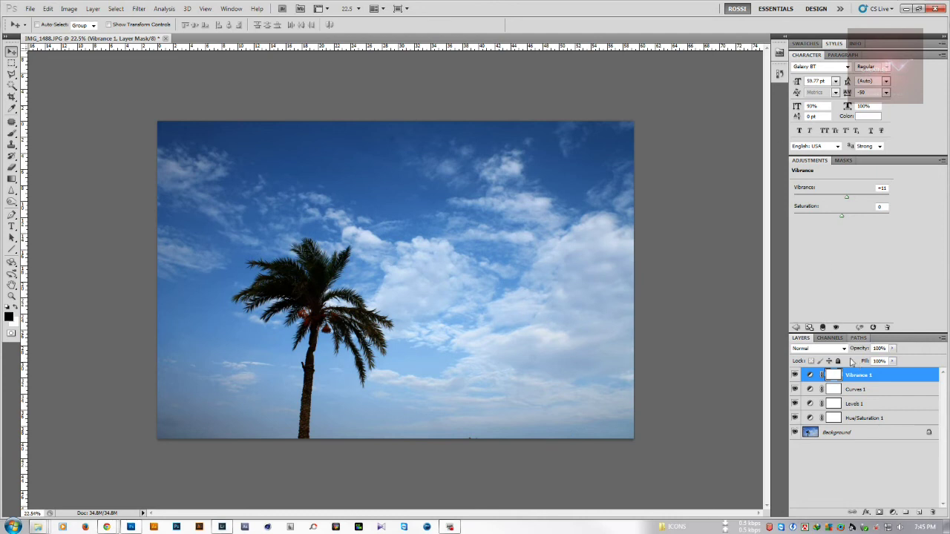
pyautogui.click(907, 8)
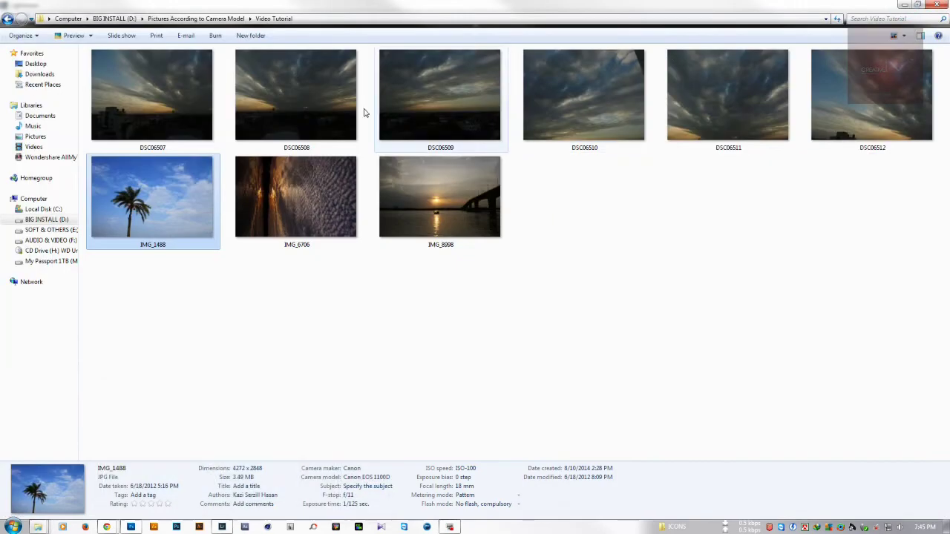
pyautogui.click(905, 5)
pyautogui.click(905, 7)
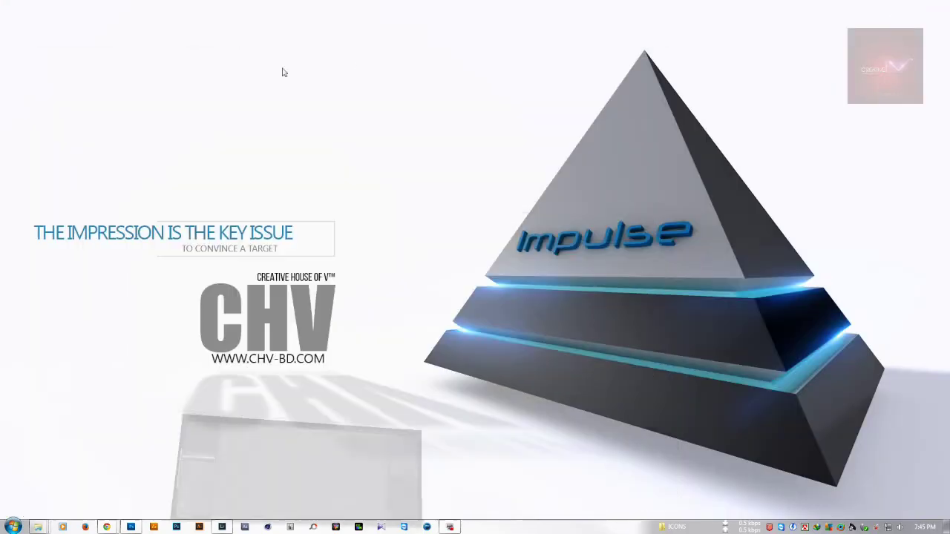
pyautogui.rightClick(115, 73)
pyautogui.moveTo(160, 91)
pyautogui.click(290, 154)
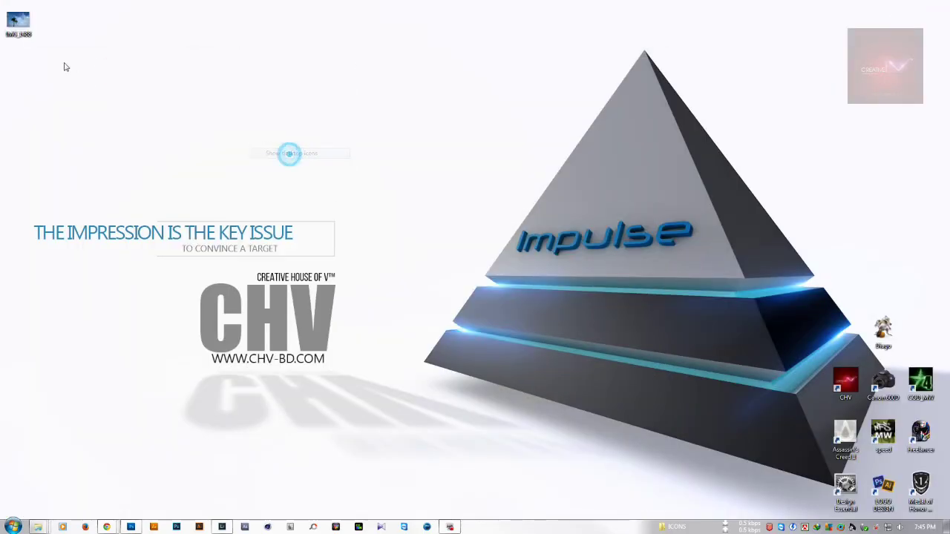
# View the saved IMG_1488 picture from the desktop, close the viewer and switch back to Photoshop
pyautogui.doubleClick(19, 21)
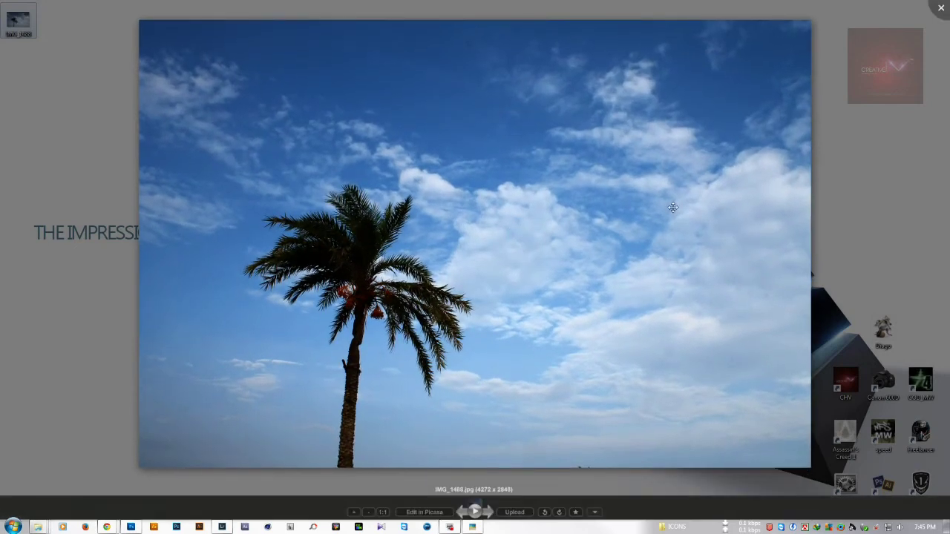
pyautogui.click(942, 8)
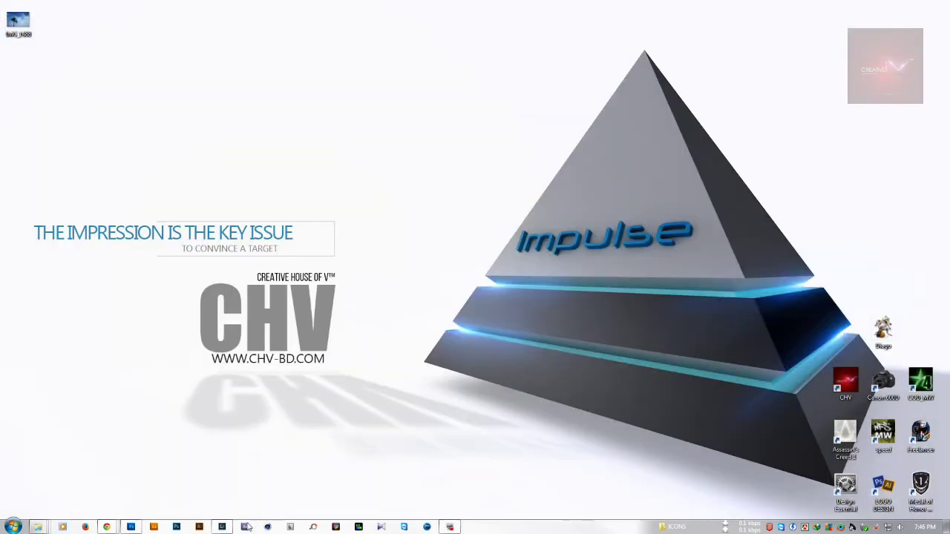
pyautogui.click(223, 527)
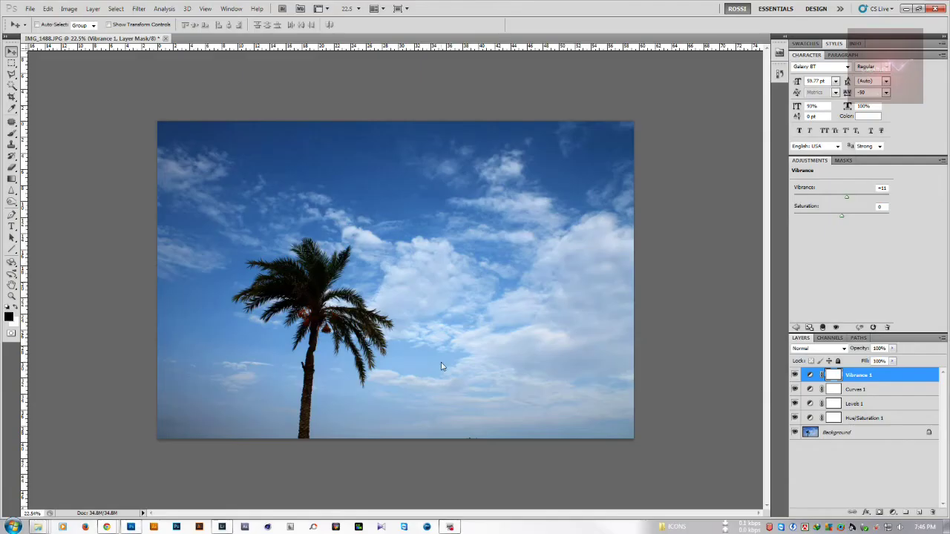
# Create a new layer and draw a white-to-transparent radial gradient in the sky beside the palm crown
pyautogui.click(12, 179)
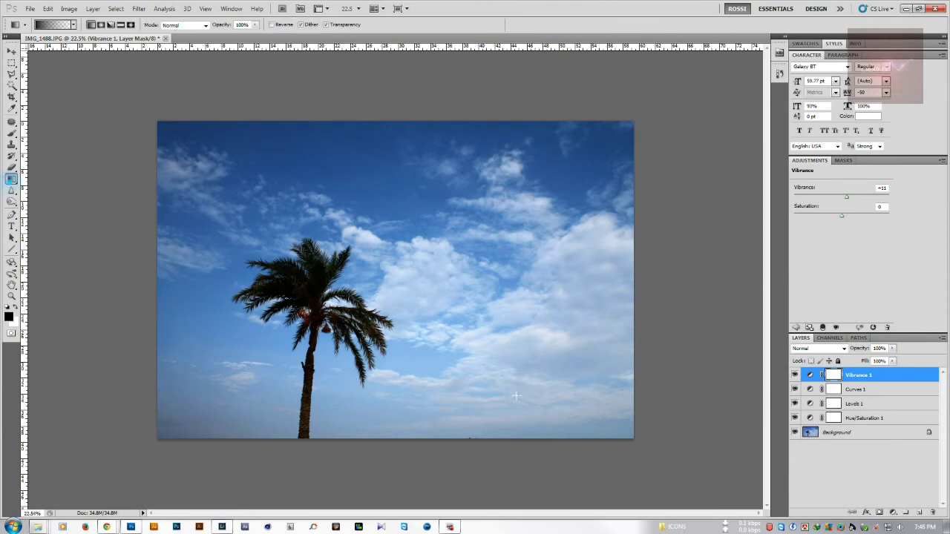
pyautogui.click(920, 513)
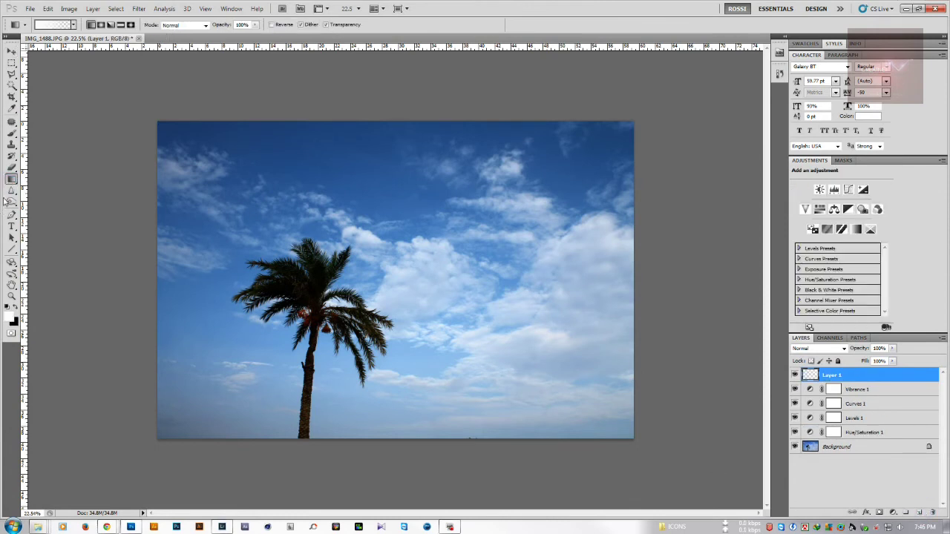
pyautogui.click(101, 25)
pyautogui.moveTo(367, 279); pyautogui.dragTo(504, 280)
# Enlarge the white gradient glow proportionally with Free Transform and shift it slightly up toward the photo's centre
pyautogui.hotkey('ctrl', 't')
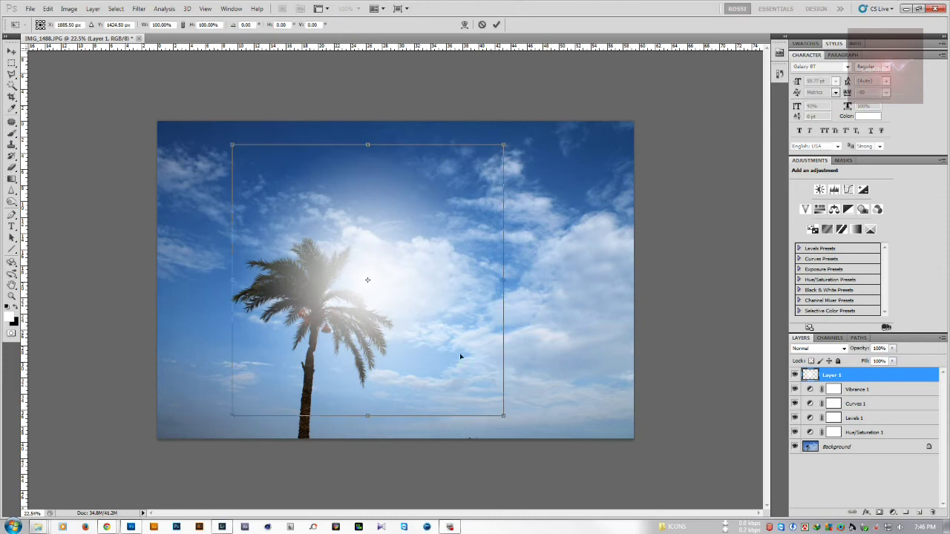
pyautogui.moveTo(503, 416); pyautogui.dragTo(577, 489)
pyautogui.moveTo(432, 322); pyautogui.dragTo(455, 299)
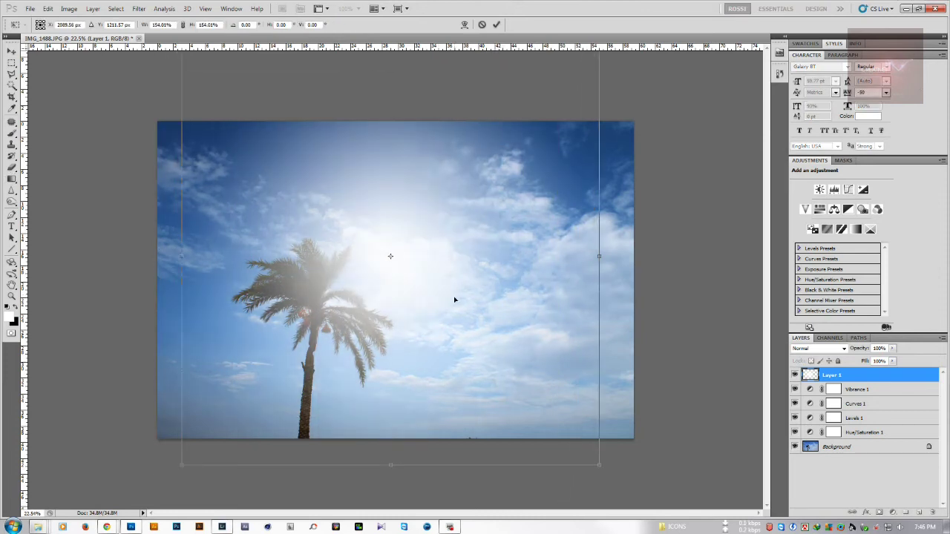
pyautogui.moveTo(599, 463); pyautogui.dragTo(571, 439)
pyautogui.doubleClick(446, 314)
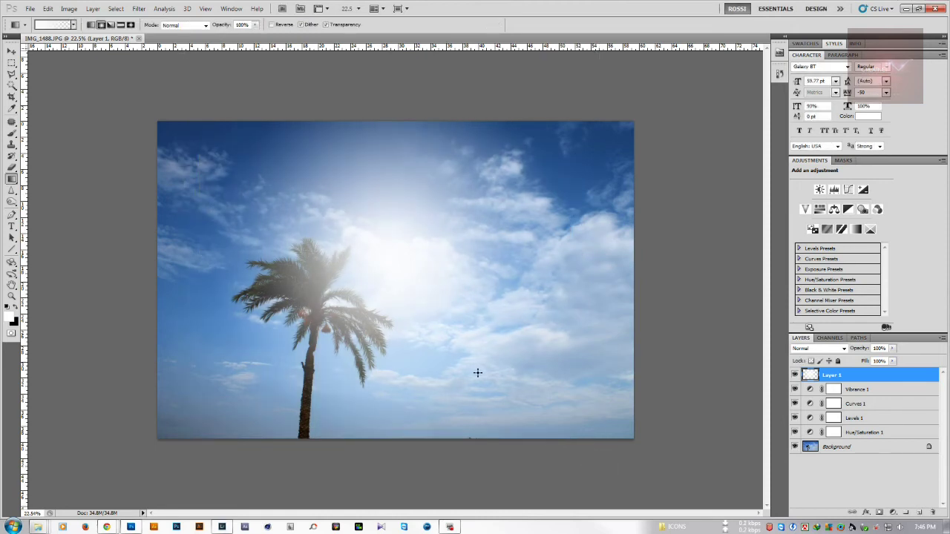
# Apply a Gaussian Blur of about 129 pixels to the glow layer and set its blend mode to Soft Light
pyautogui.hotkey('ctrl', 'alt', 'f')
pyautogui.moveTo(768, 197); pyautogui.dragTo(789, 196)
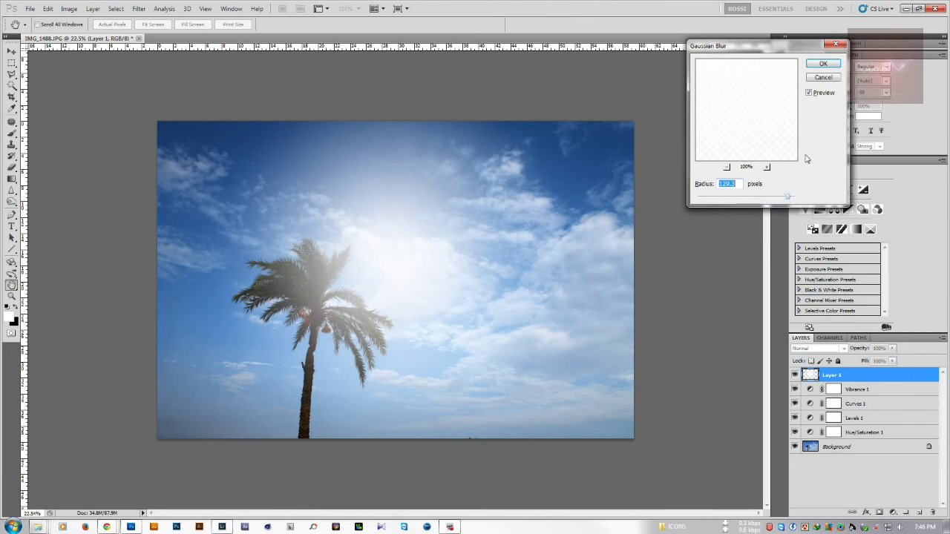
pyautogui.click(823, 64)
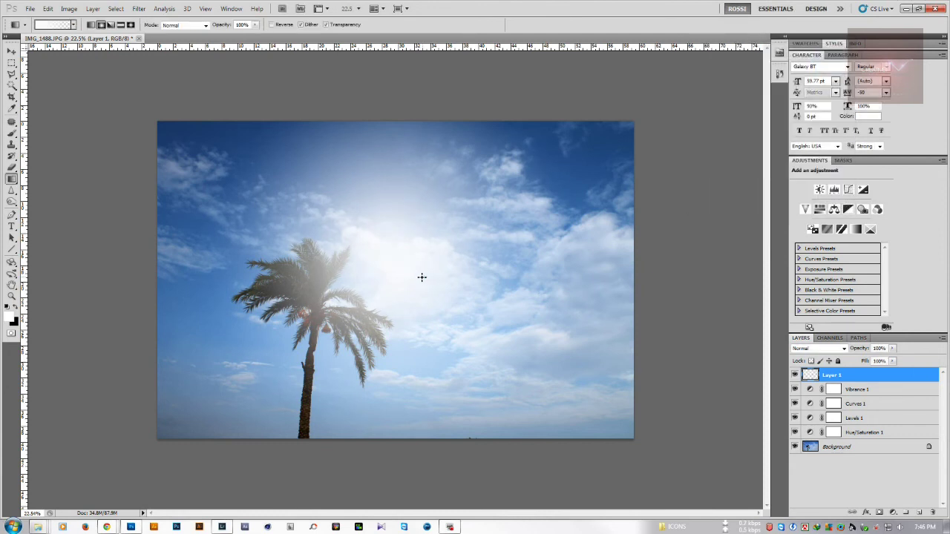
pyautogui.click(818, 348)
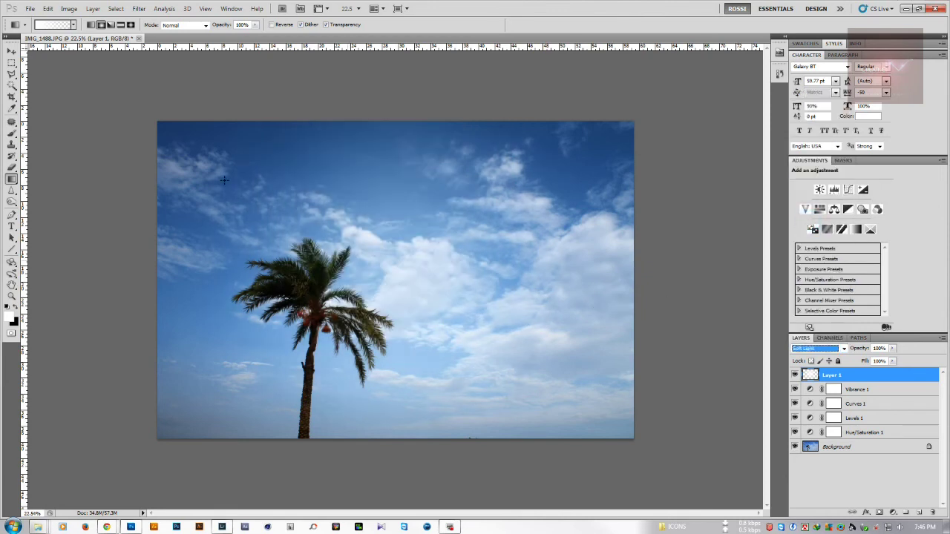
# Move the soft-light glow down over the palm tree and duplicate its layer to strengthen the light
pyautogui.click(11, 51)
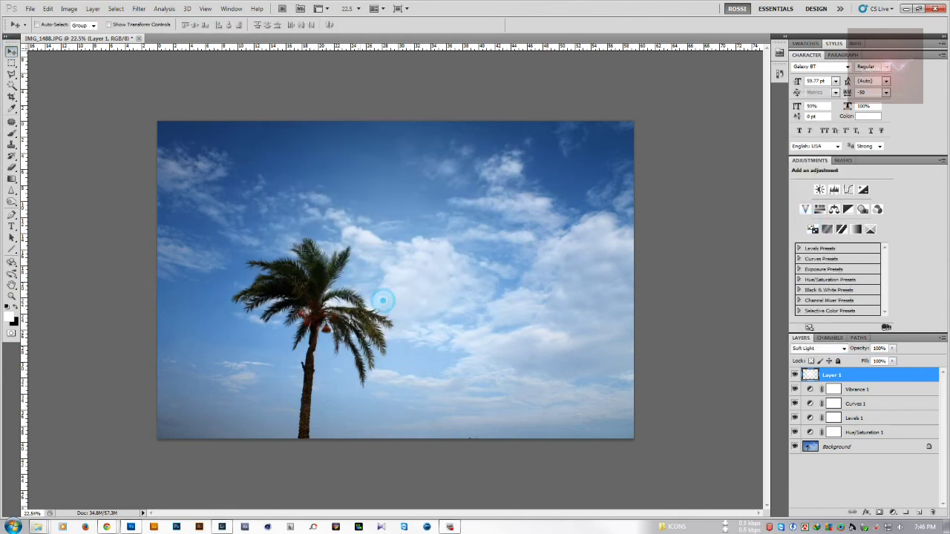
pyautogui.moveTo(380, 298); pyautogui.dragTo(343, 332)
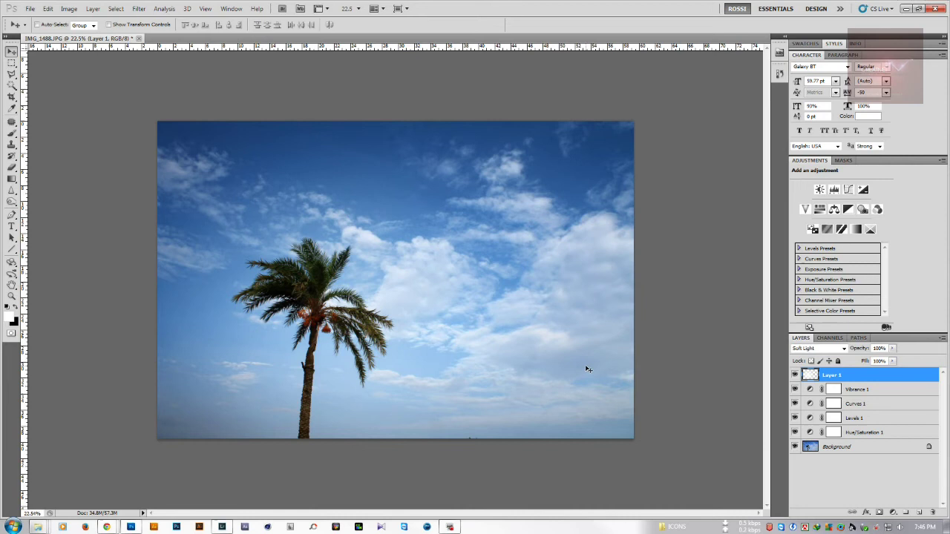
pyautogui.hotkey('ctrl', 'j')
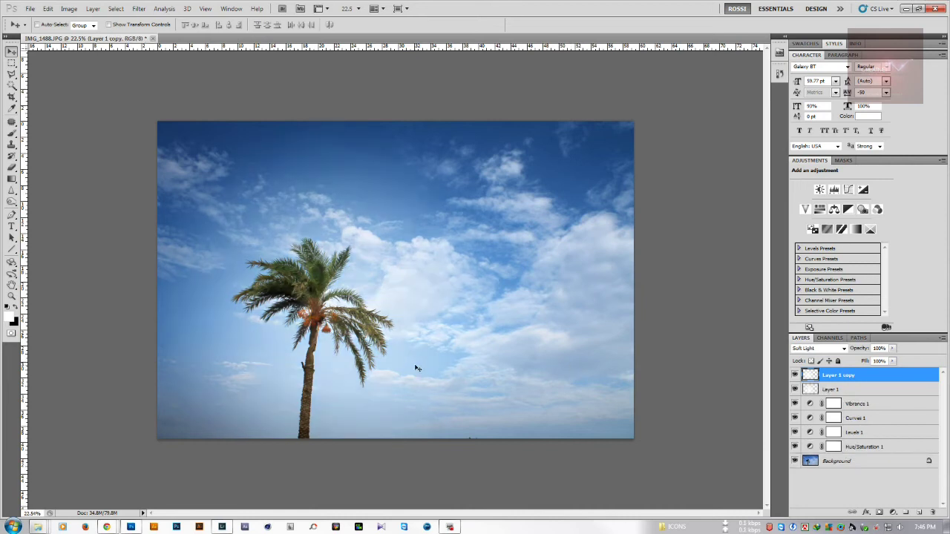
pyautogui.scroll(-1, 417, 368)
pyautogui.scroll(1, 392, 379)
pyautogui.scroll(1, 392, 379)
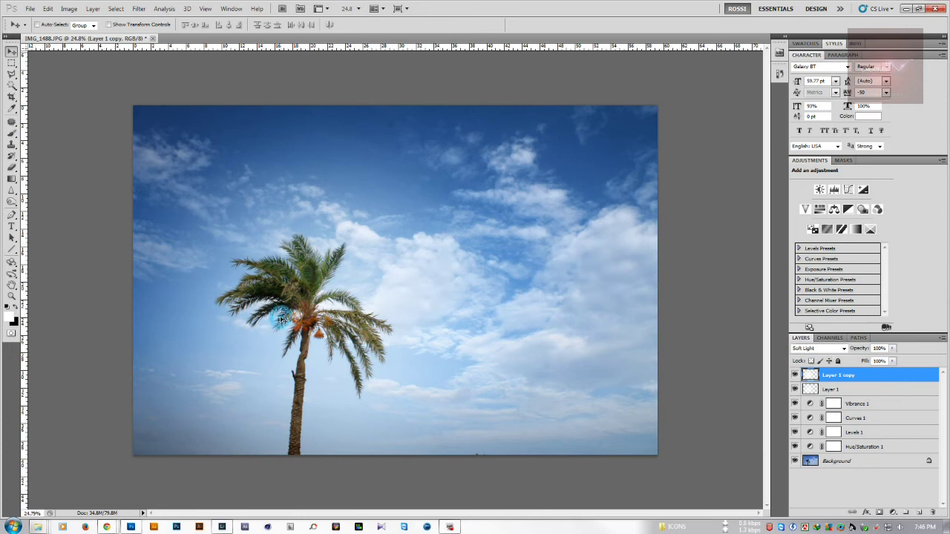
pyautogui.hotkey('ctrl', '+')
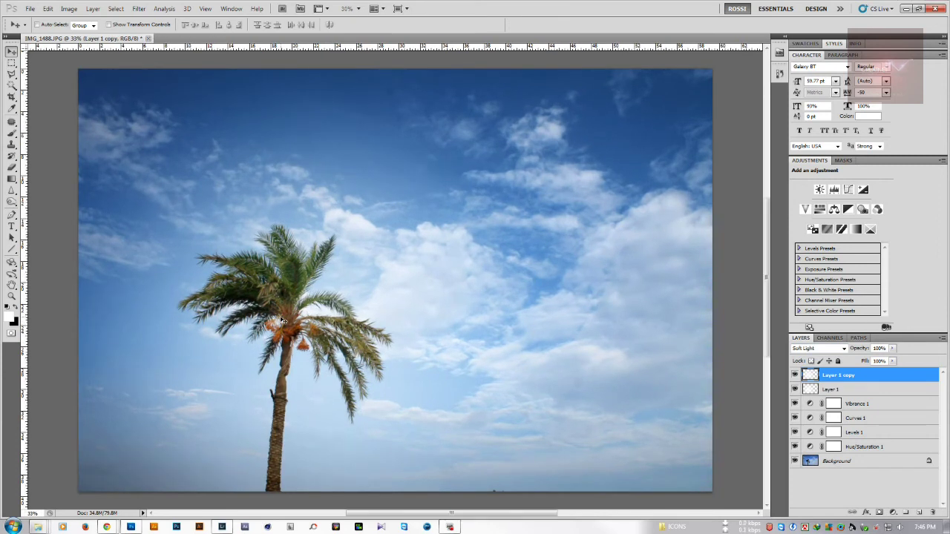
# Examine the brightened palm tree and surrounding sky at several magnifications, from the whole photo to a close view of the crown
pyautogui.scroll(1, 282, 320)
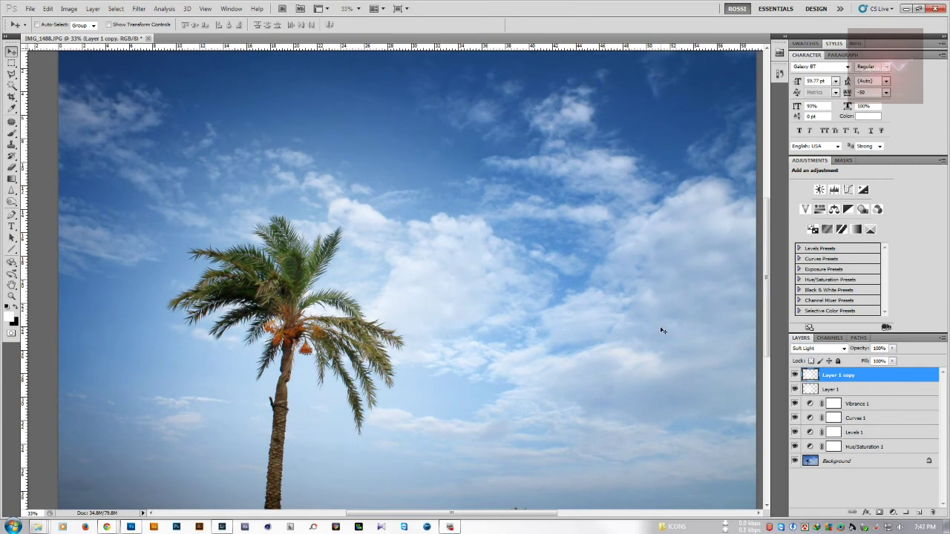
pyautogui.scroll(-1, 586, 333)
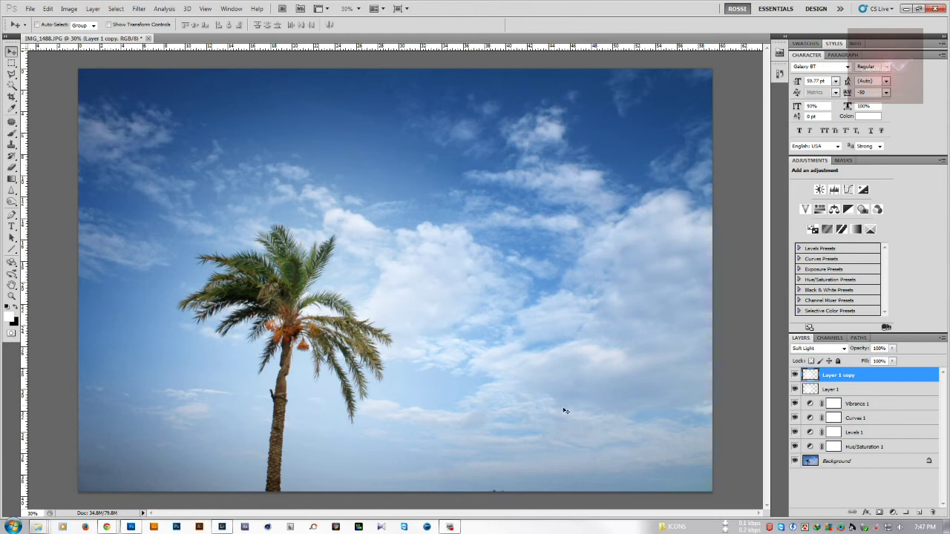
pyautogui.scroll(-3, 291, 412)
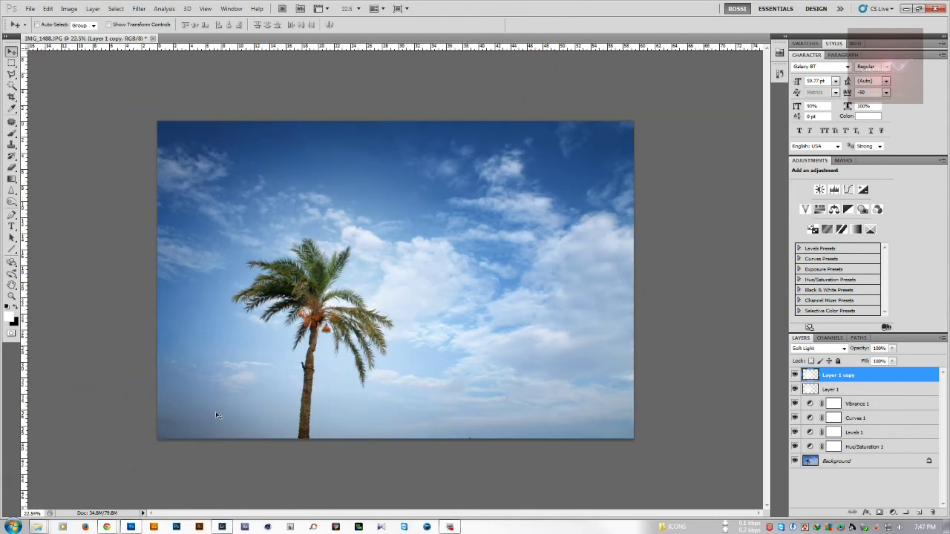
pyautogui.scroll(2, 215, 413)
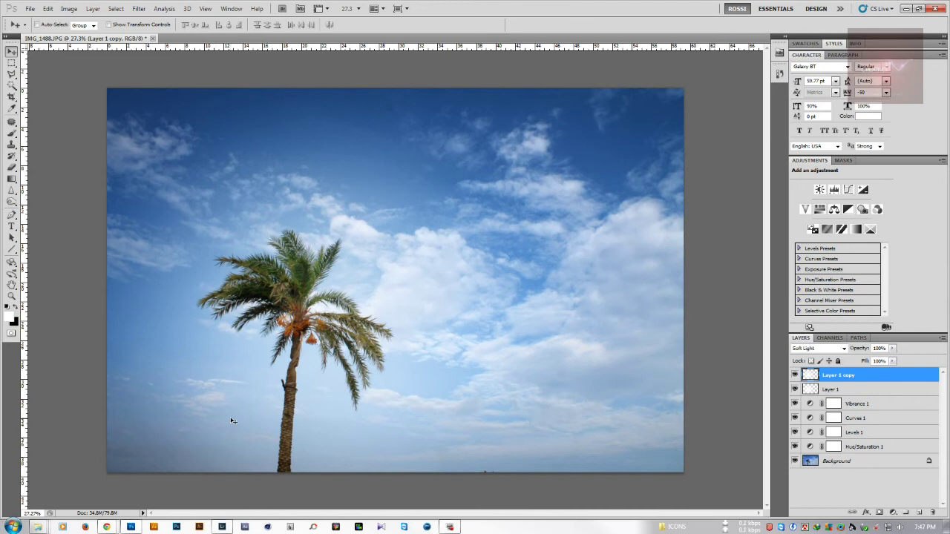
pyautogui.scroll(2, 371, 335)
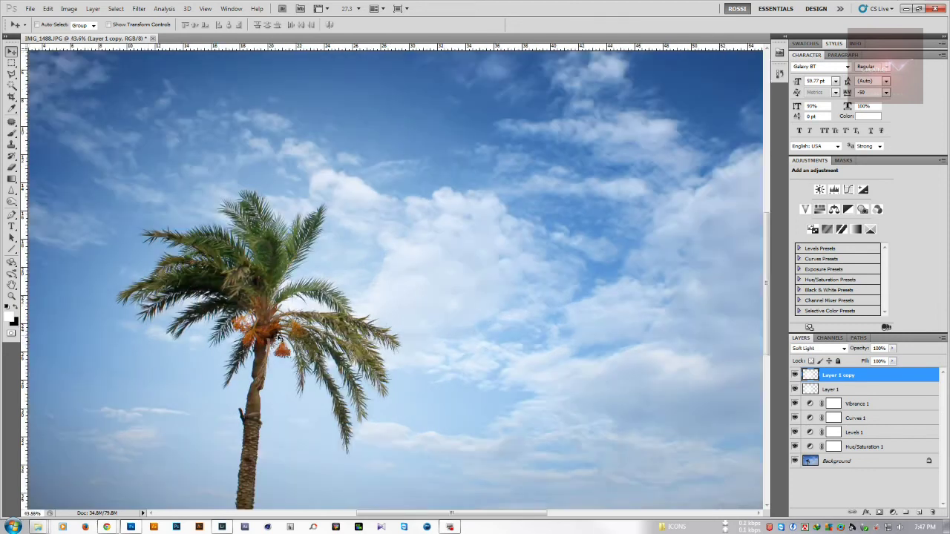
pyautogui.scroll(1, 279, 338)
pyautogui.scroll(1, 276, 338)
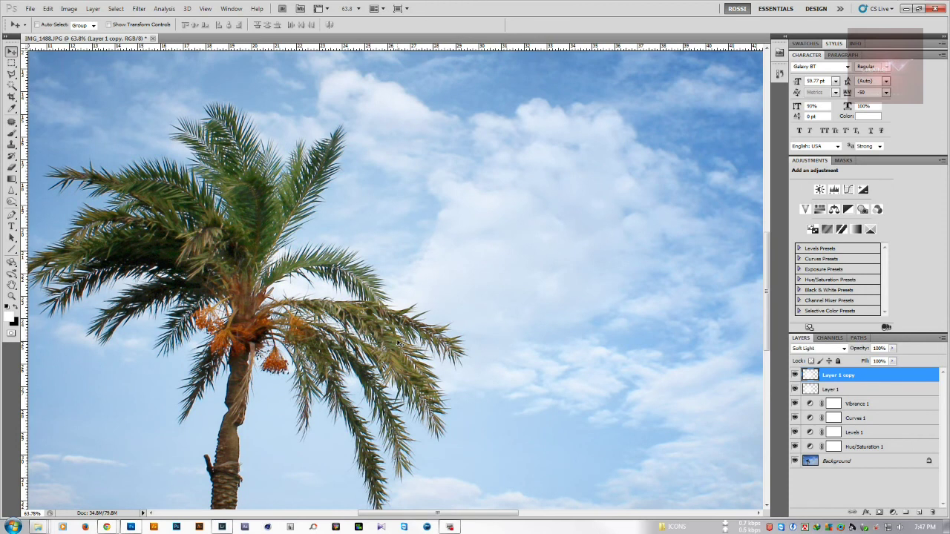
pyautogui.scroll(-3, 399, 344)
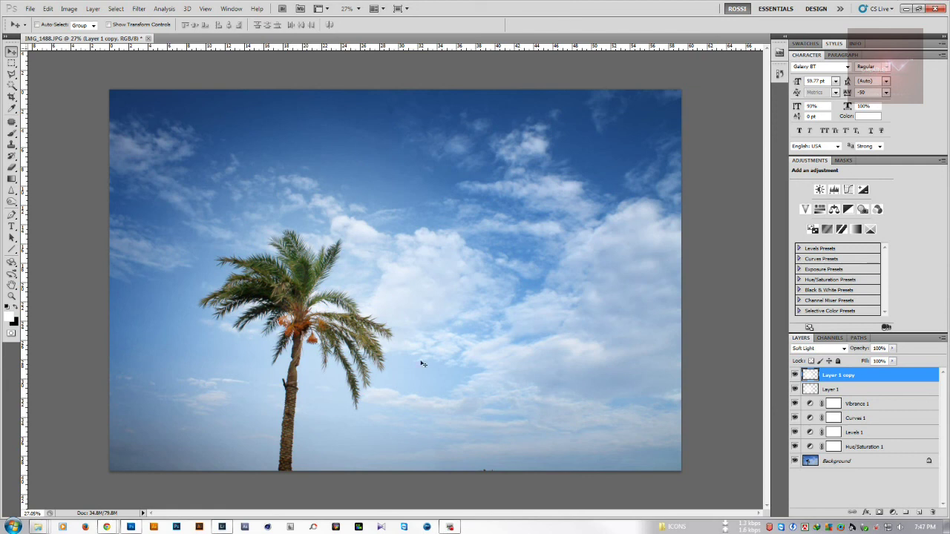
pyautogui.scroll(-2, 88, 173)
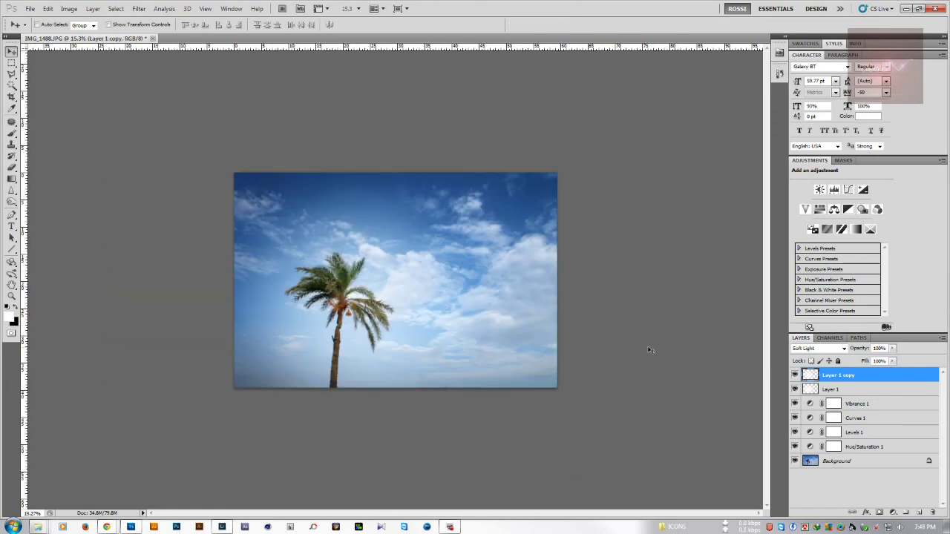
pyautogui.scroll(2, 624, 349)
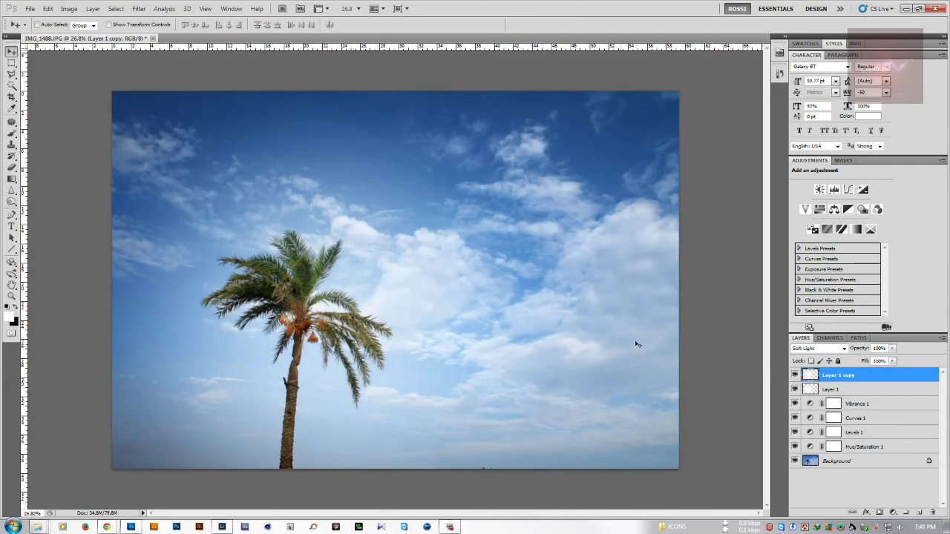
pyautogui.scroll(1, 688, 326)
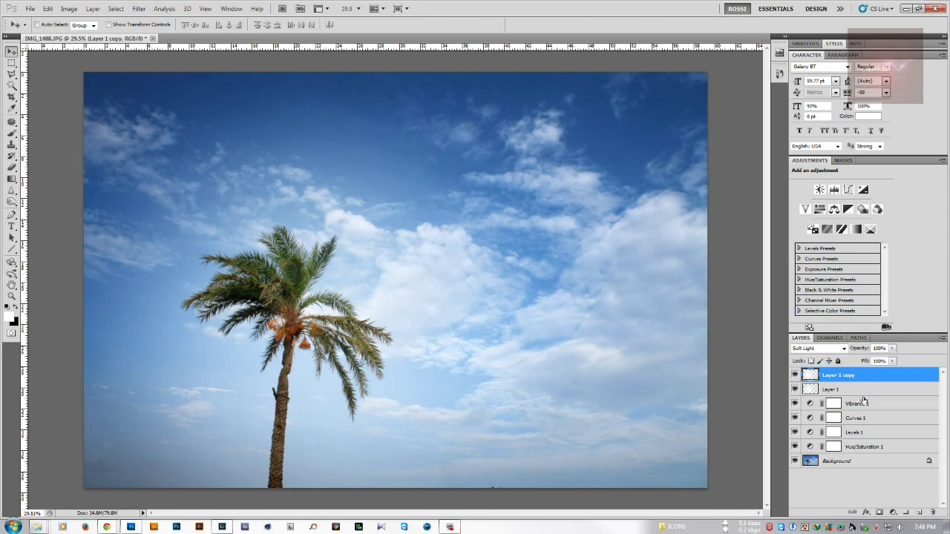
# Compare the edited photo with the original by showing only the Background layer and restoring the visibility of all layers
pyautogui.keyDown('alt'); pyautogui.click(795, 461); pyautogui.keyUp('alt')
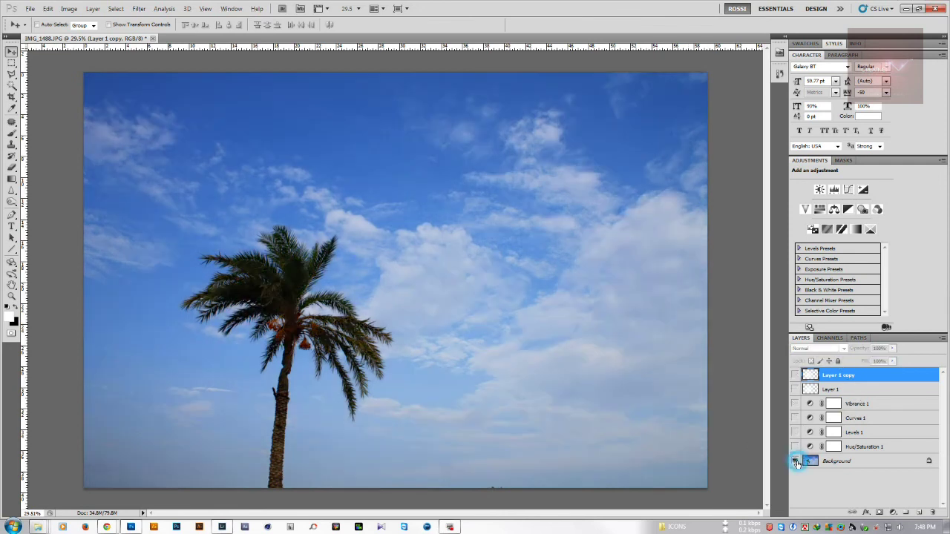
pyautogui.keyDown('alt'); pyautogui.click(795, 461); pyautogui.keyUp('alt')
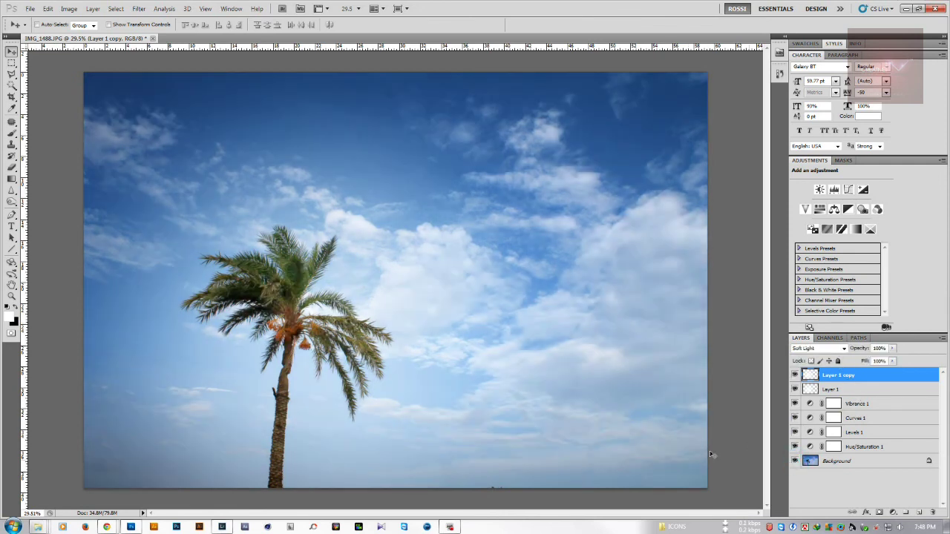
pyautogui.scroll(-1, 349, 365)
pyautogui.scroll(1, 349, 365)
pyautogui.click(399, 327)
# Save the photo as a JPEG copy on the Desktop, overwriting the existing IMG_1488 file
pyautogui.hotkey('ctrl', 'shift', 's')
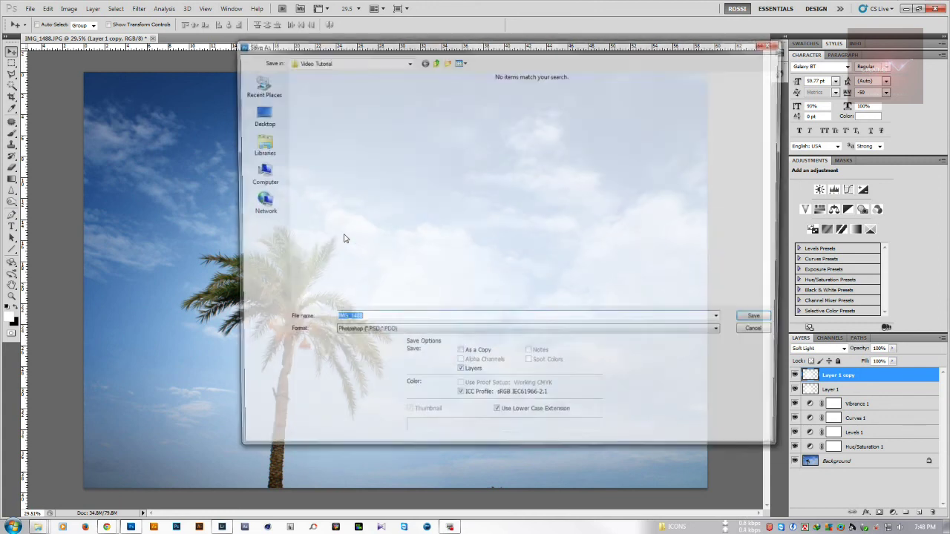
pyautogui.click(258, 115)
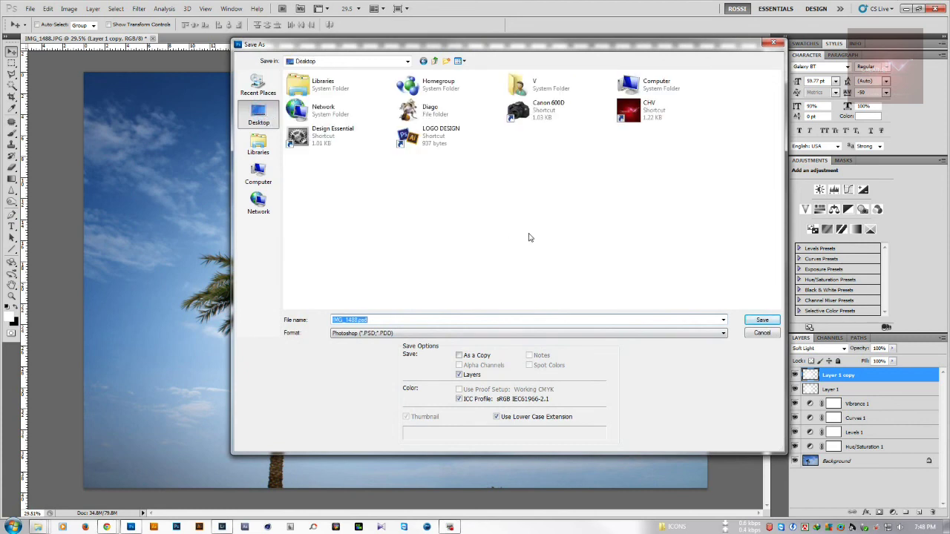
pyautogui.click(404, 333)
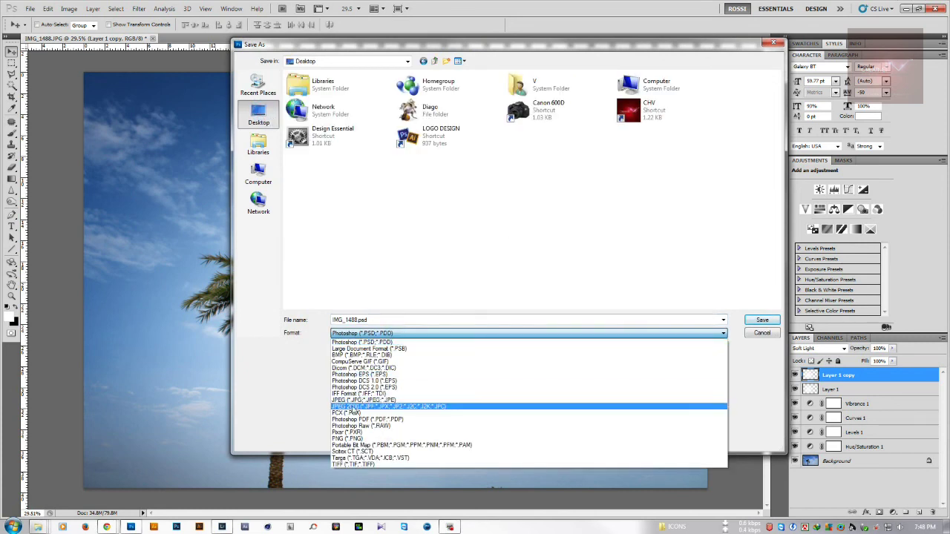
pyautogui.click(352, 400)
pyautogui.click(434, 135)
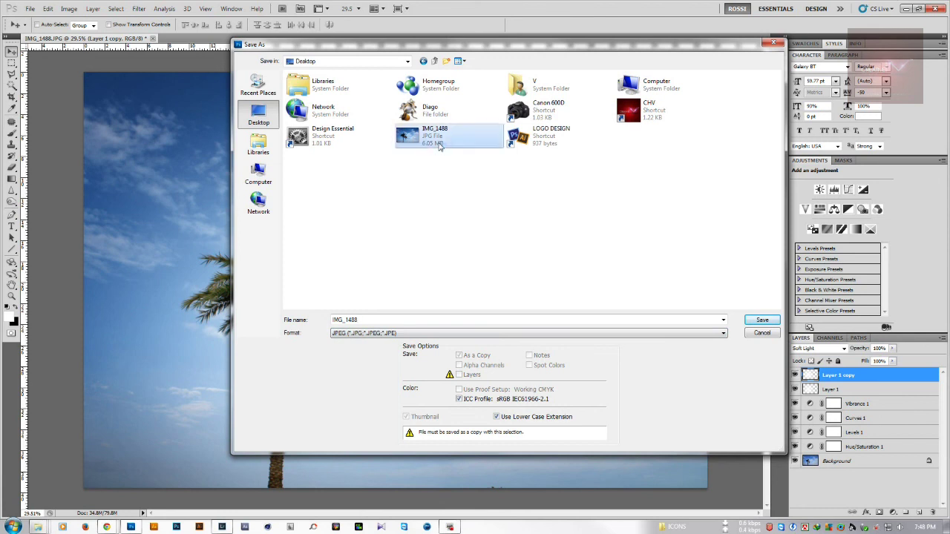
pyautogui.click(762, 321)
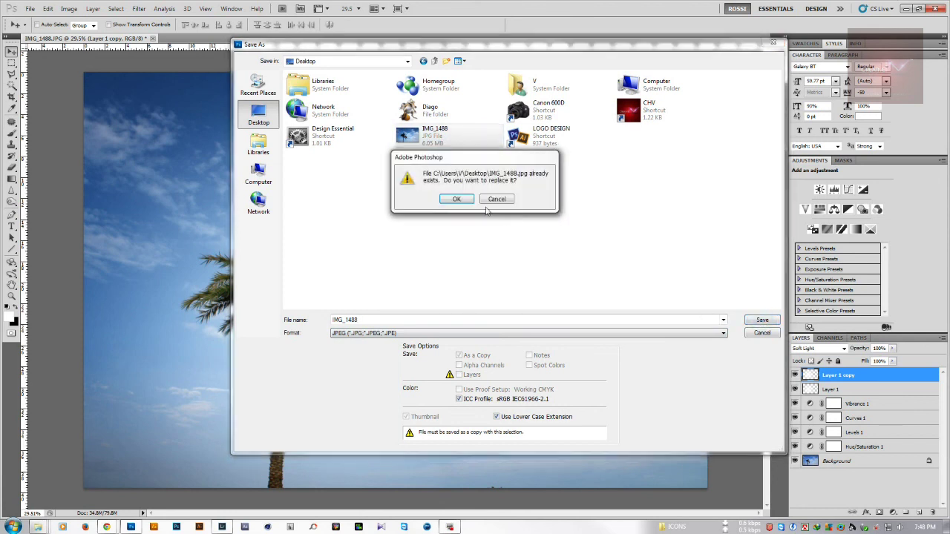
pyautogui.click(450, 198)
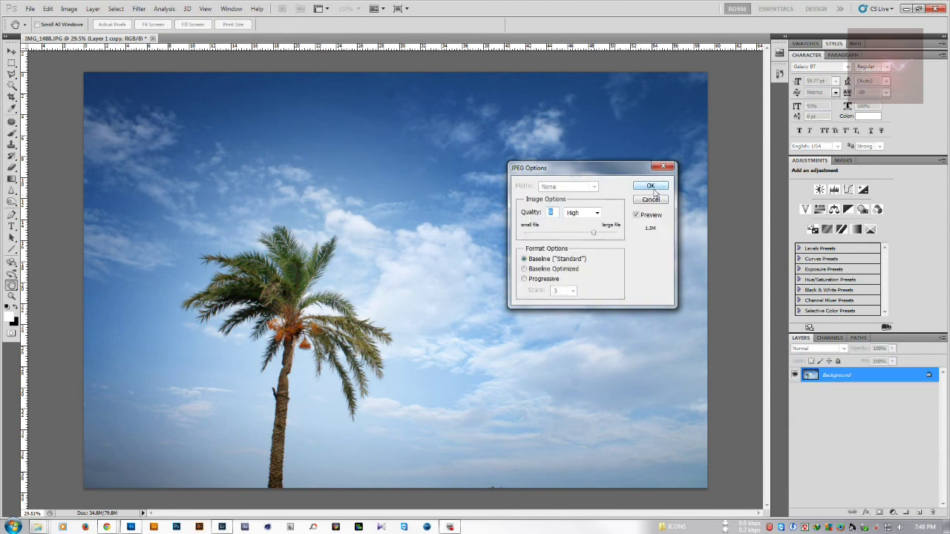
# Set the JPEG quality to 11 (Maximum) and complete the save
pyautogui.moveTo(593, 233); pyautogui.dragTo(616, 233)
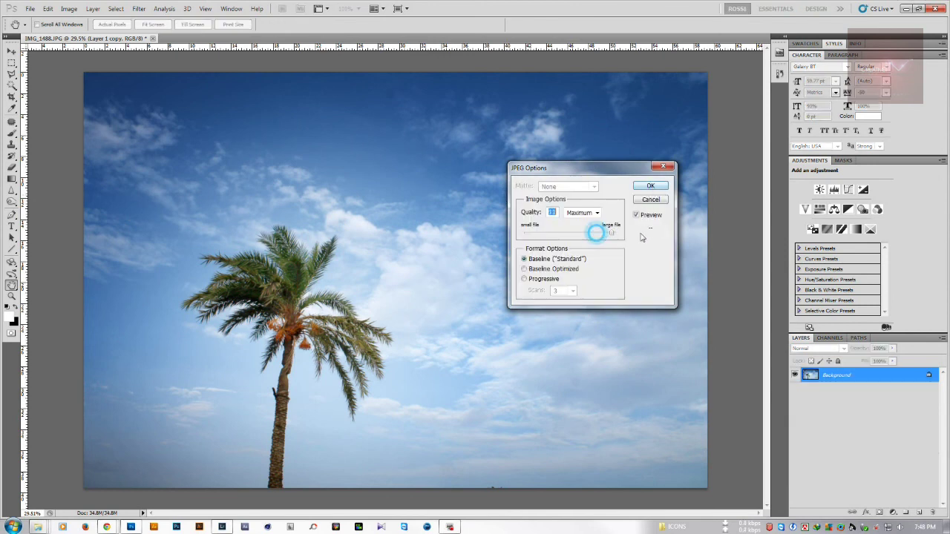
pyautogui.click(650, 187)
pyautogui.press('v')
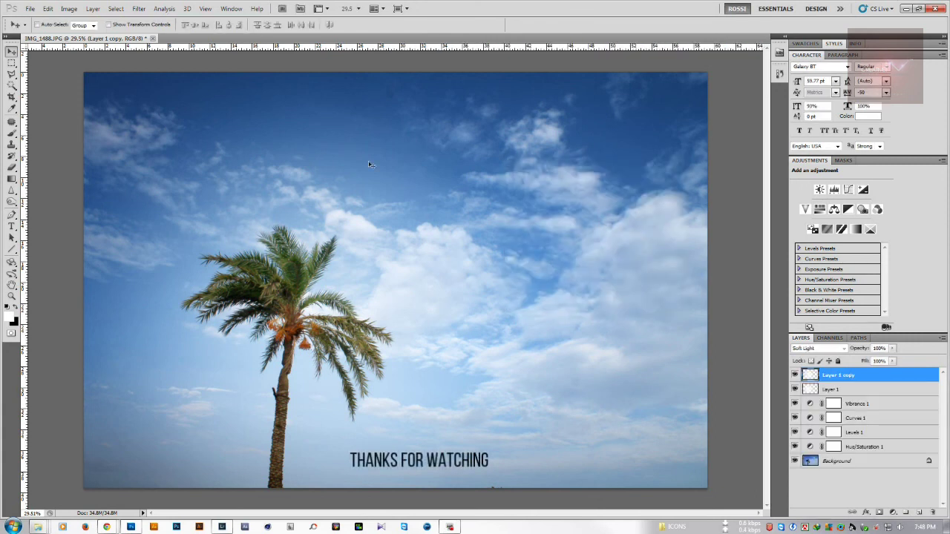
# Switch to the desktop, view the saved IMG_1488 picture in Picasa Photo Viewer and close the viewer
pyautogui.click(919, 8)
pyautogui.doubleClick(18, 72)
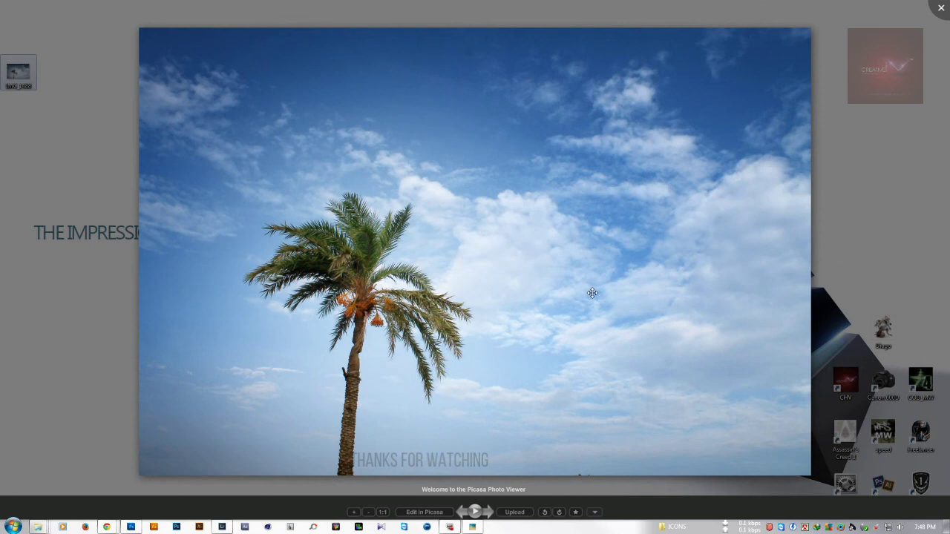
pyautogui.press('Escape')
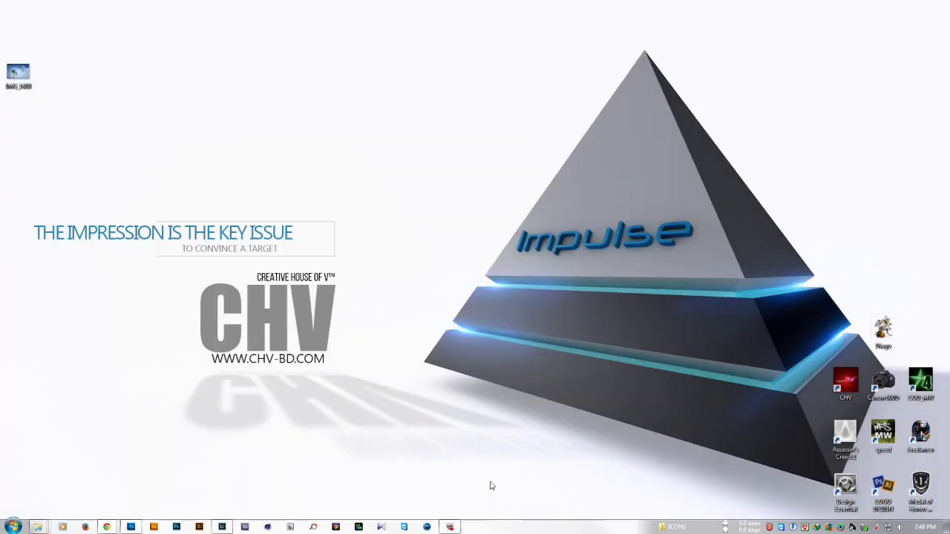